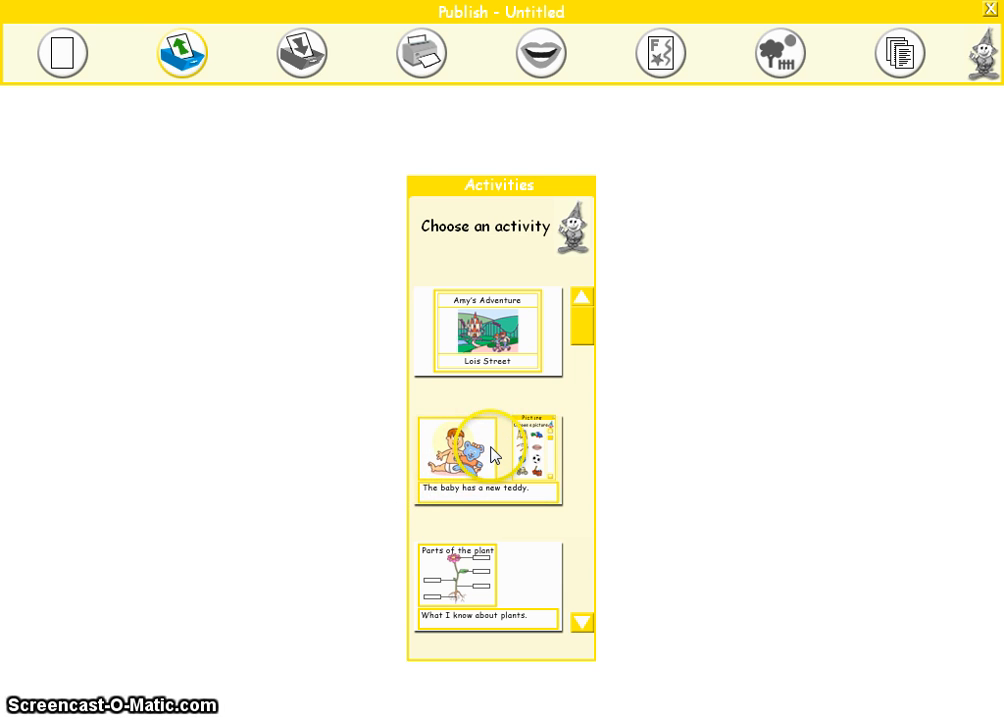
Step: Open the activity that shows the baby with a new teddy and display its picture groups
click(491, 452)
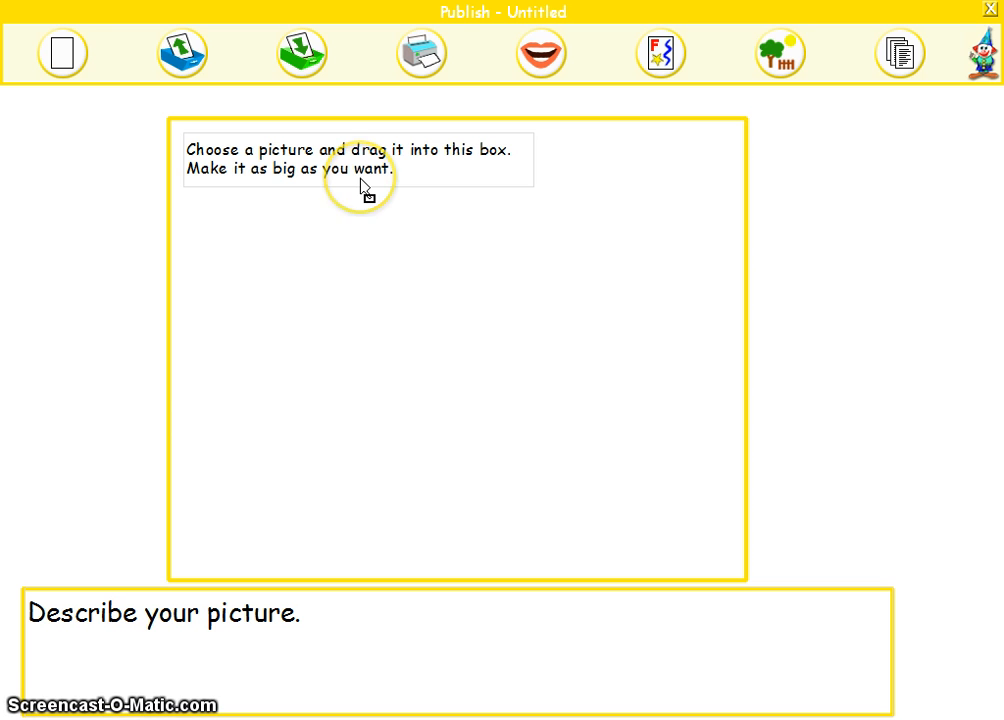
click(783, 62)
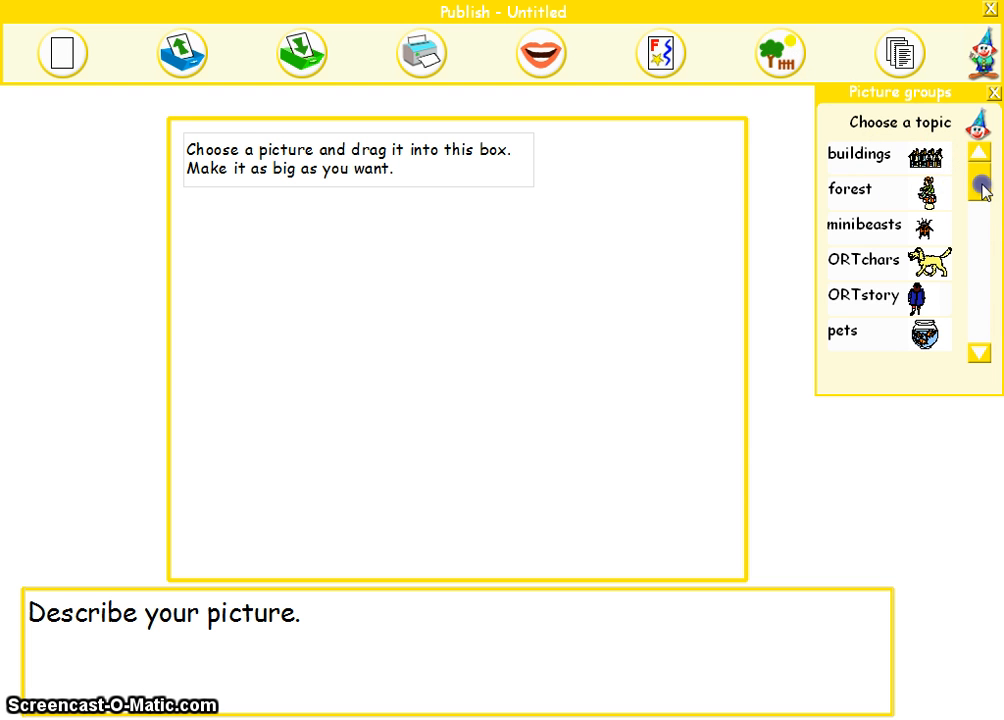
drag(984, 190, 962, 188)
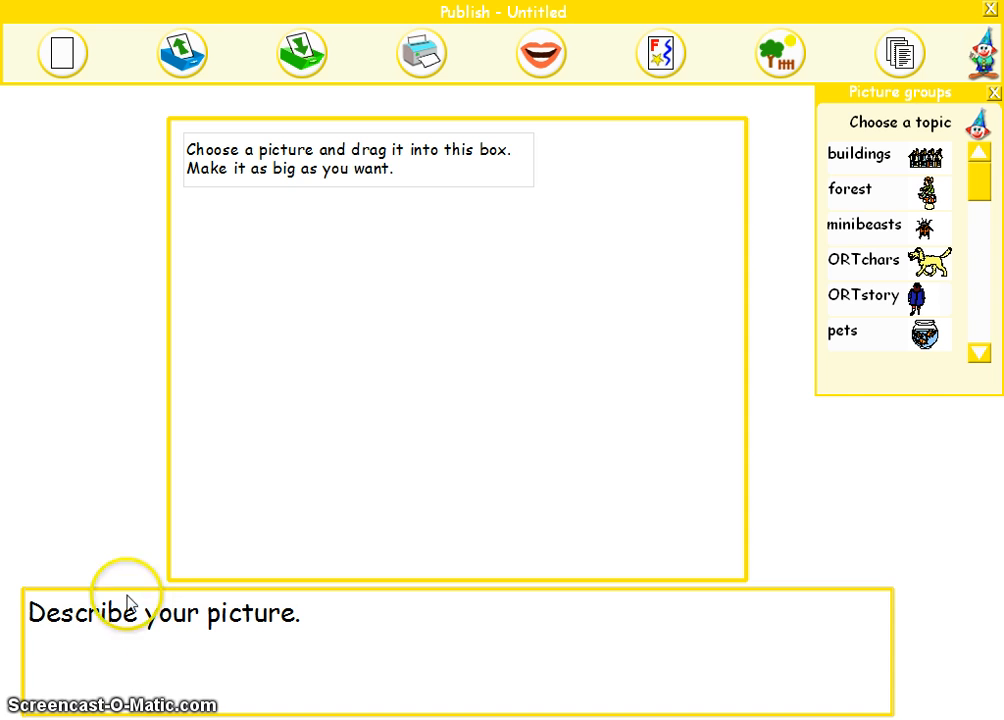
Step: Examine the list of picture topics, from buildings through to toys
click(981, 354)
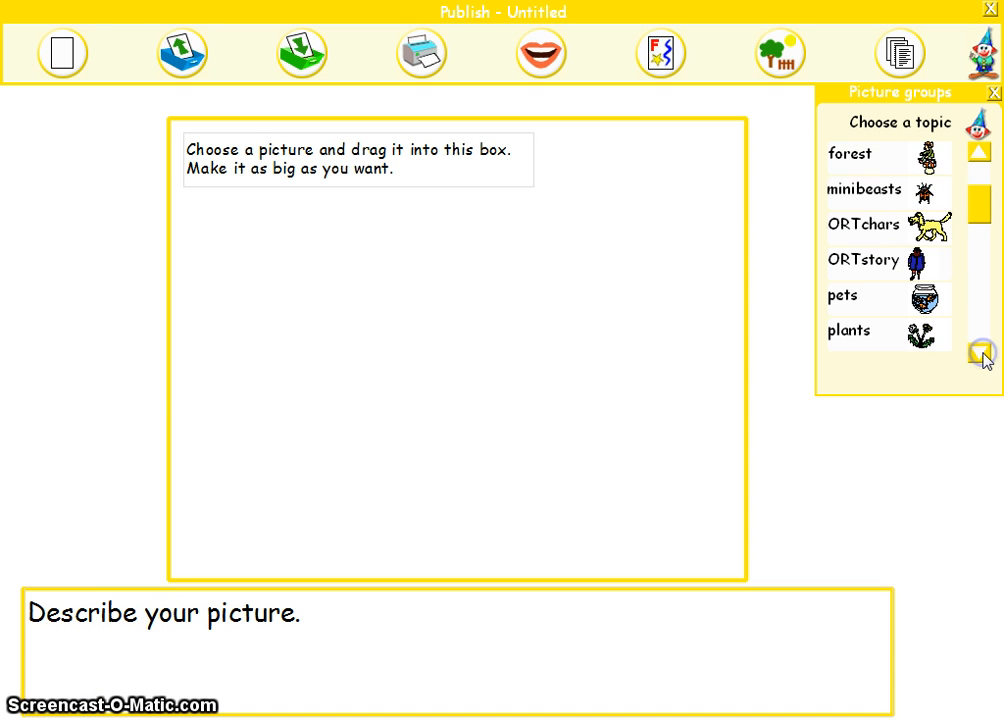
click(981, 354)
click(981, 354)
click(979, 352)
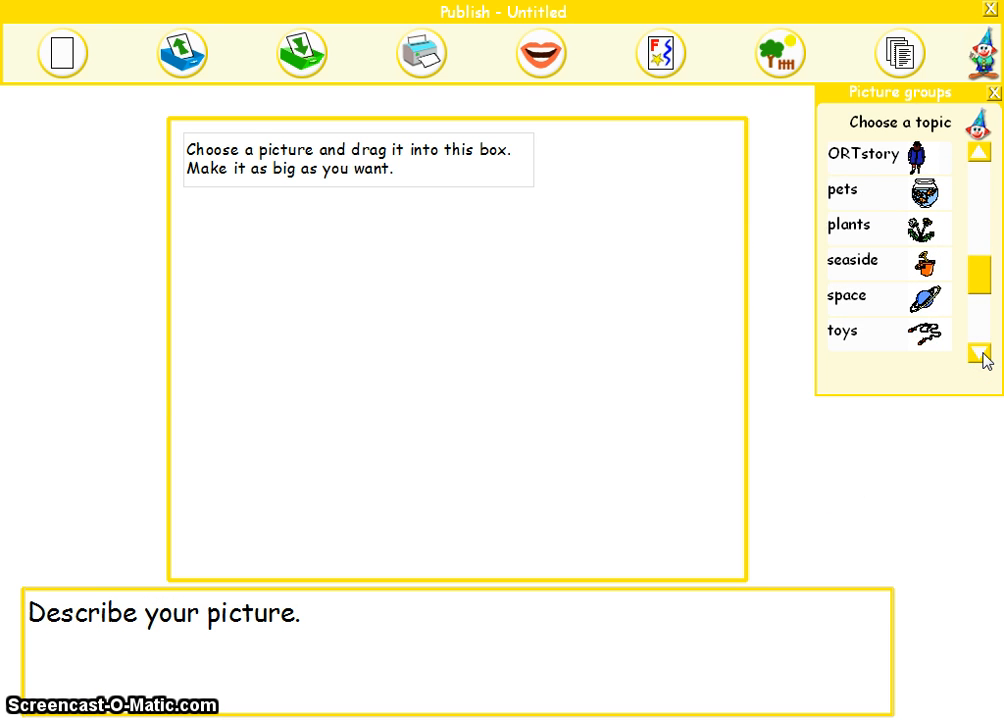
click(853, 268)
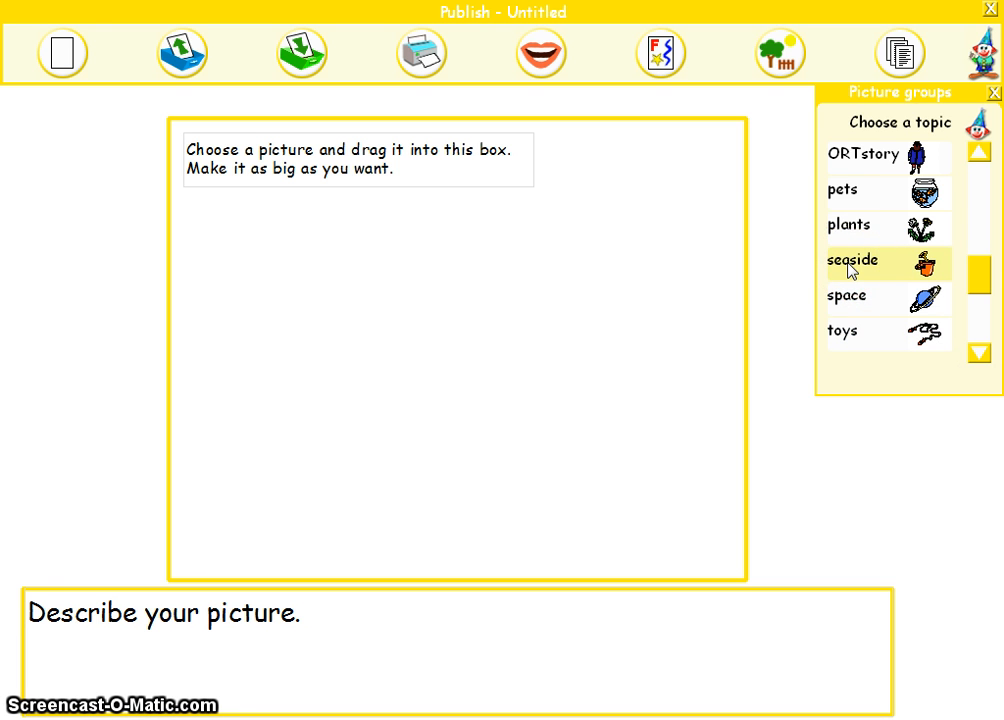
click(852, 266)
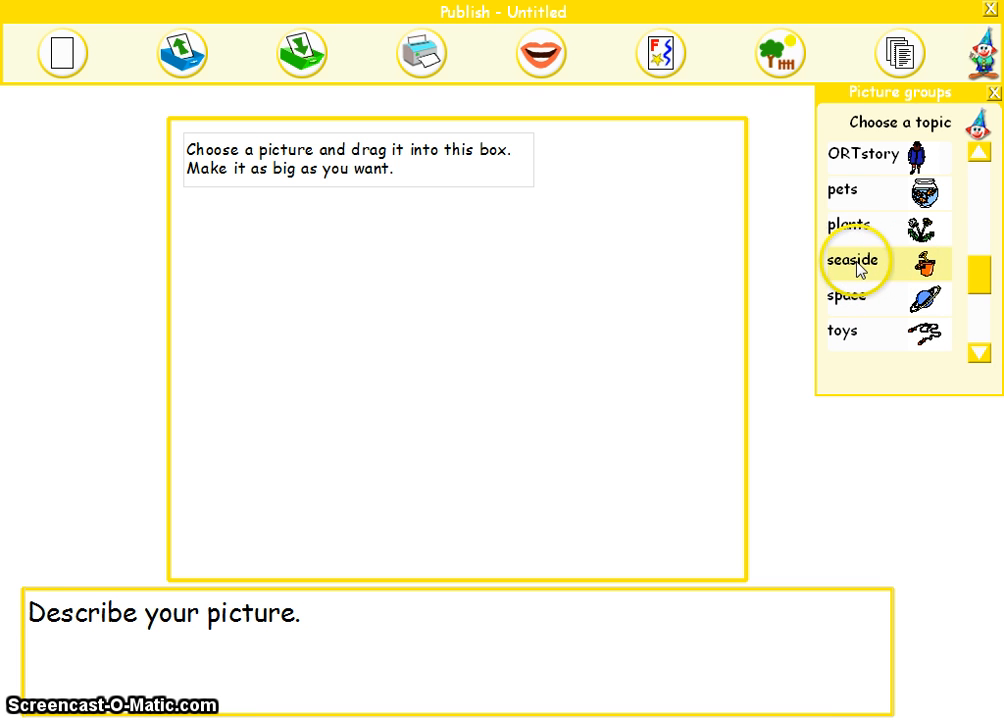
click(852, 298)
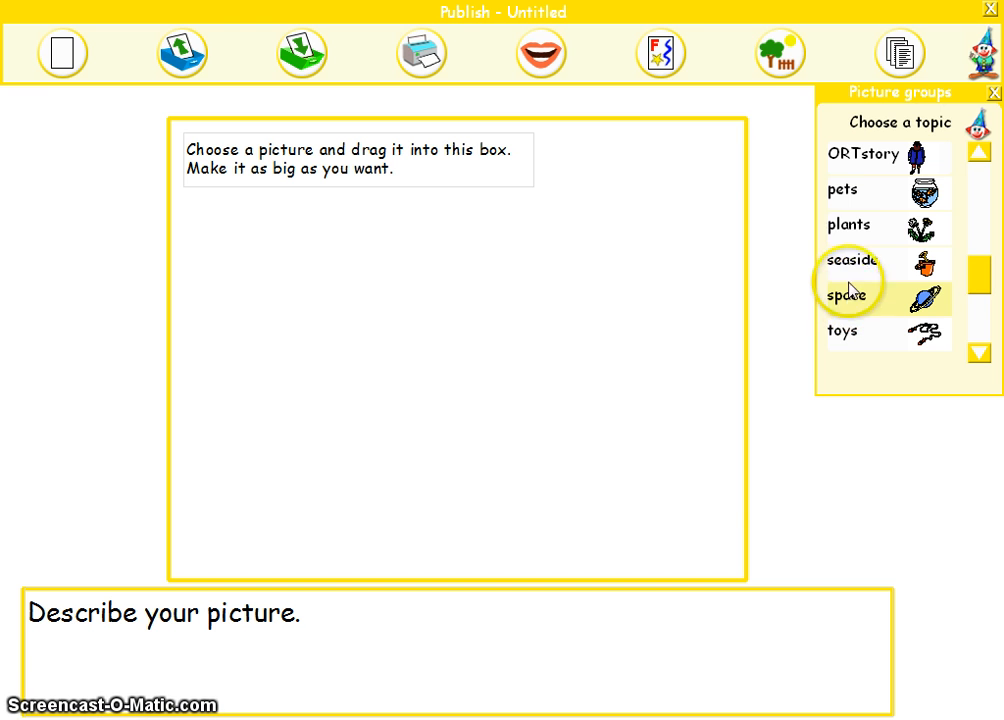
click(866, 238)
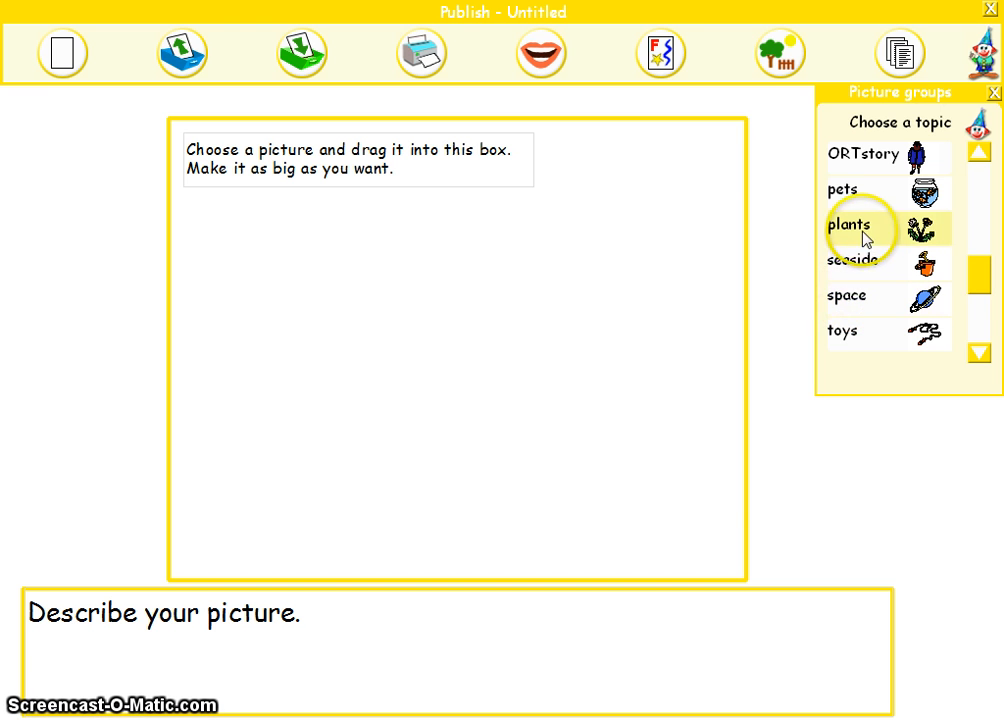
click(979, 153)
click(979, 153)
click(979, 153)
click(979, 153)
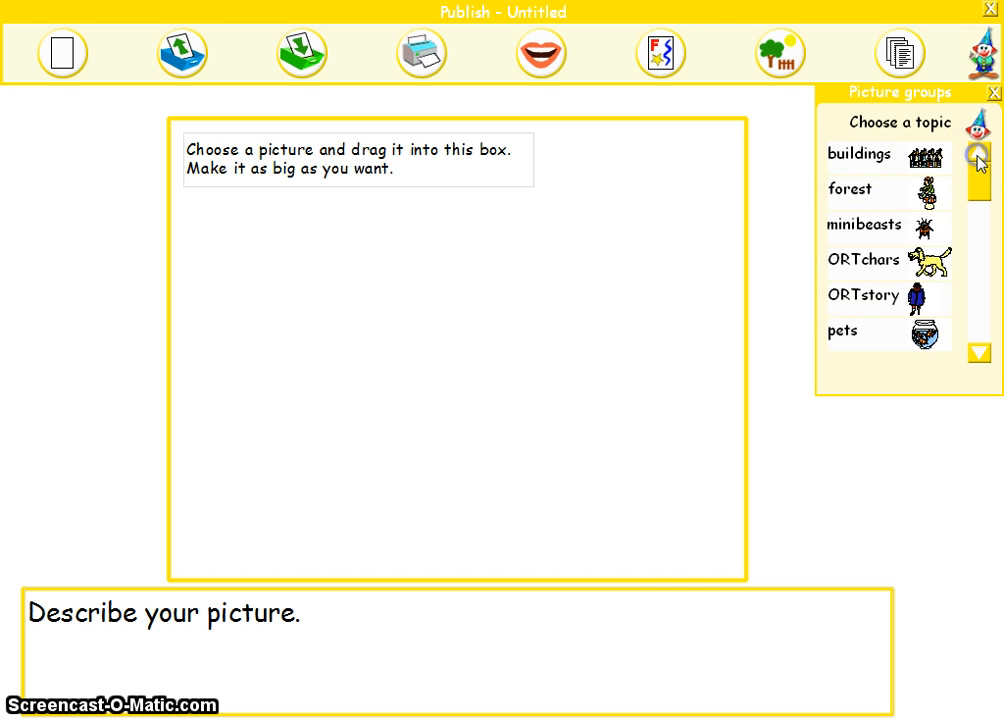
Step: Open the seaside topic and place the coloured beach scene inside the picture box
click(979, 354)
click(979, 354)
click(979, 354)
click(979, 354)
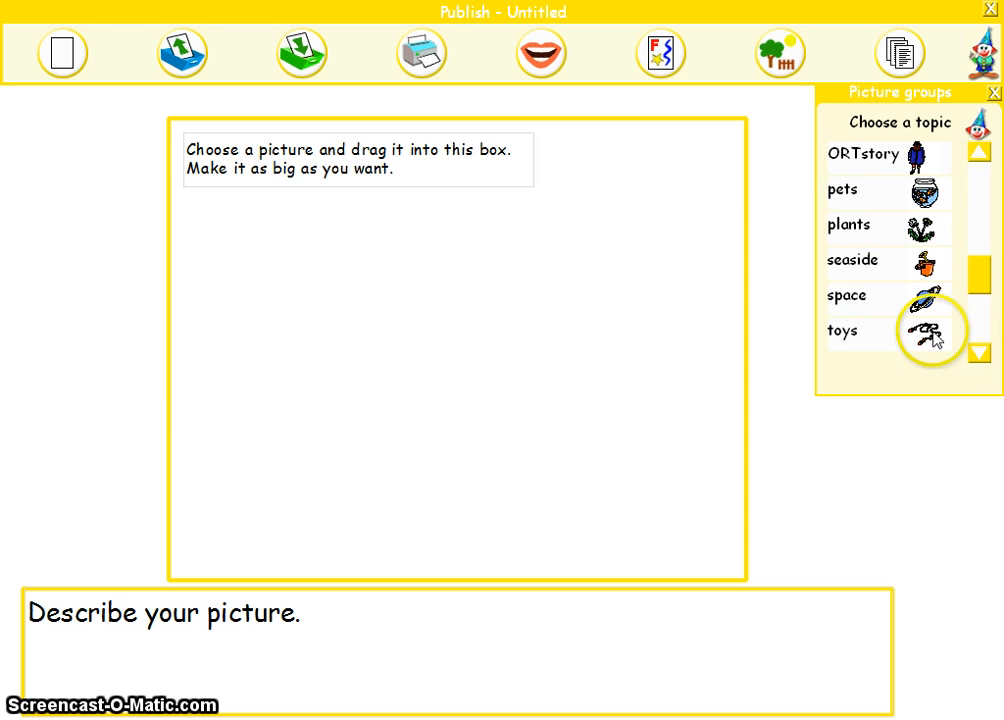
click(861, 268)
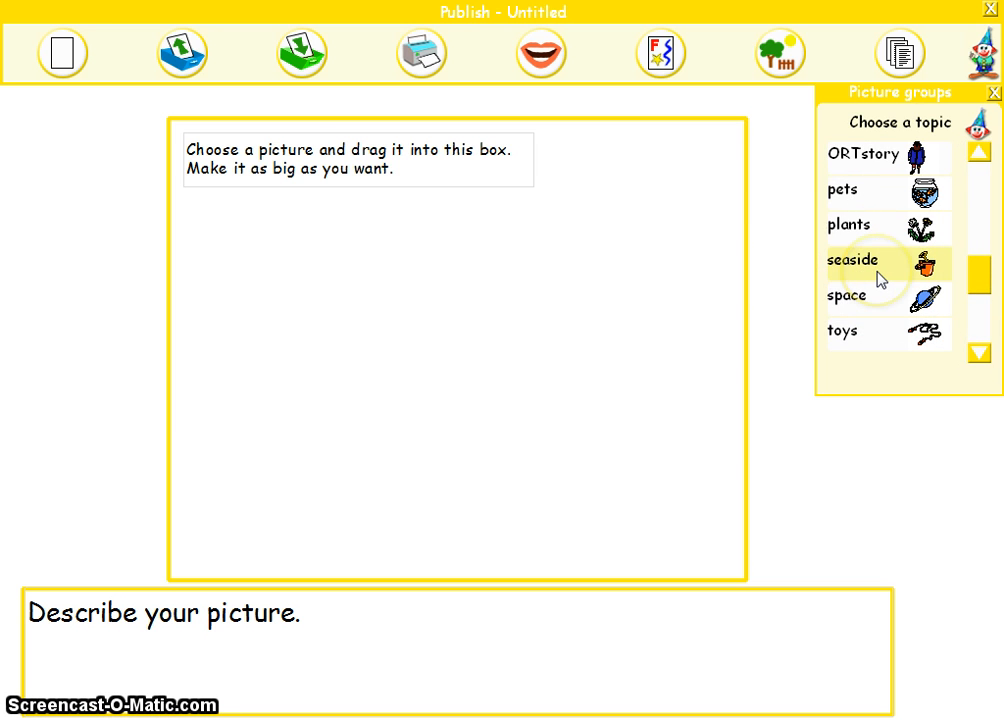
click(880, 276)
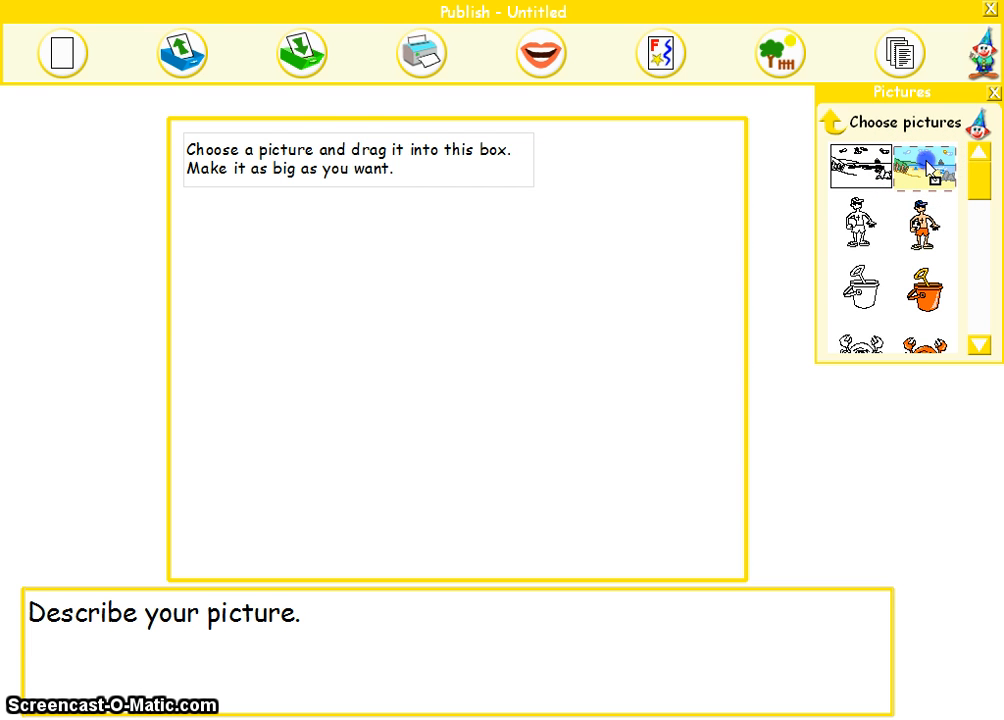
drag(927, 162, 592, 174)
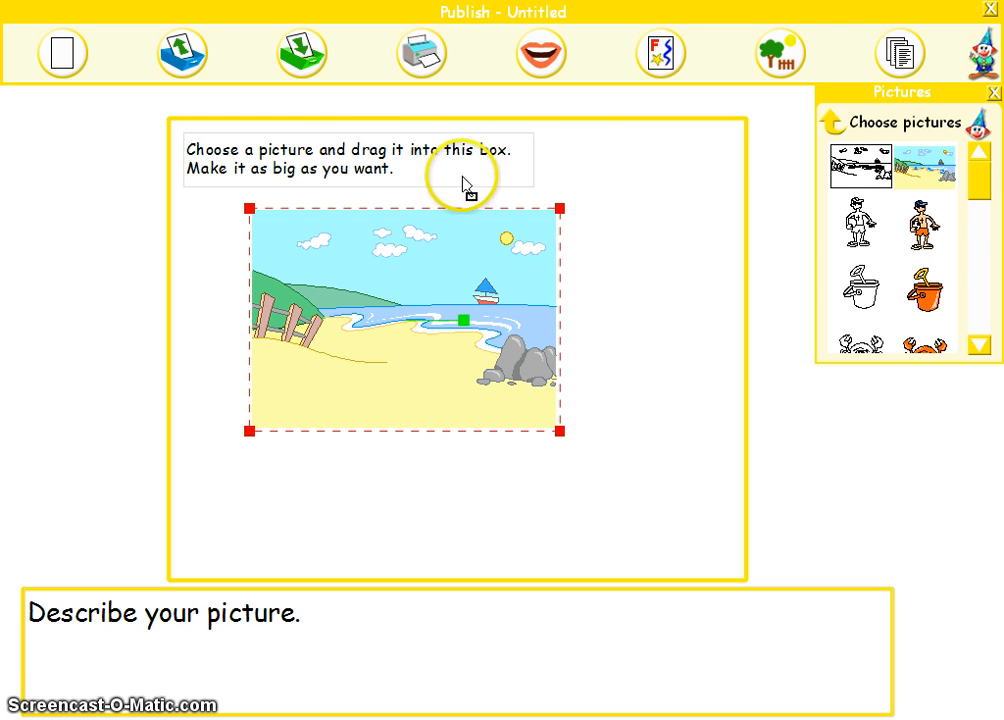
Step: Select the instruction text in the picture box, and show the Backspace layer of keyboard.psd in Photoshop before returning to Publish
click(362, 156)
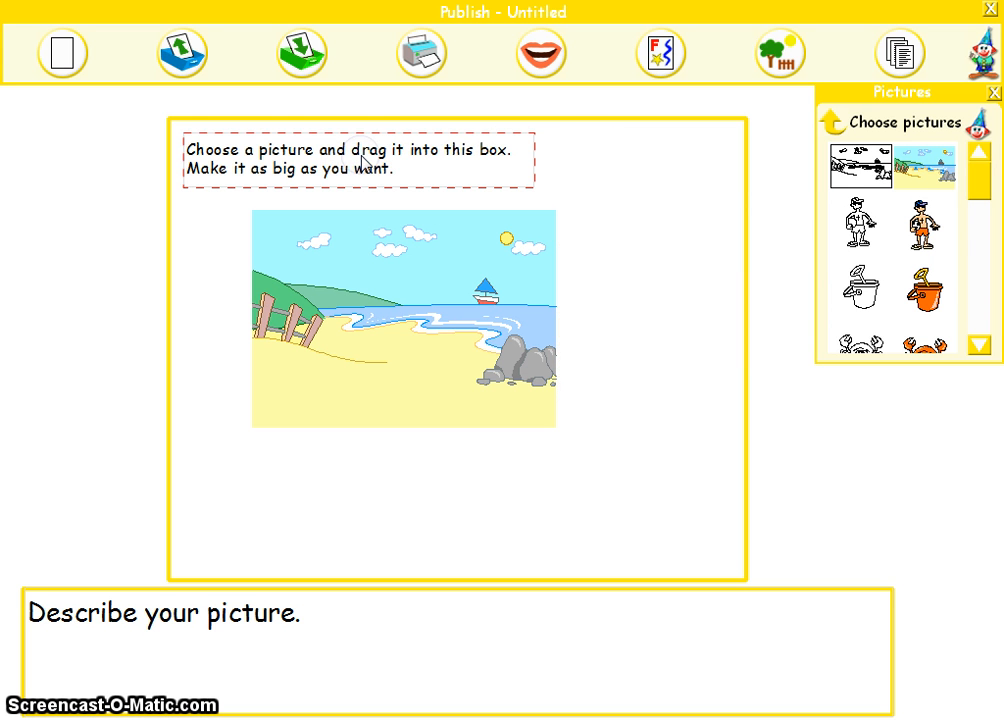
key(alt+Tab)
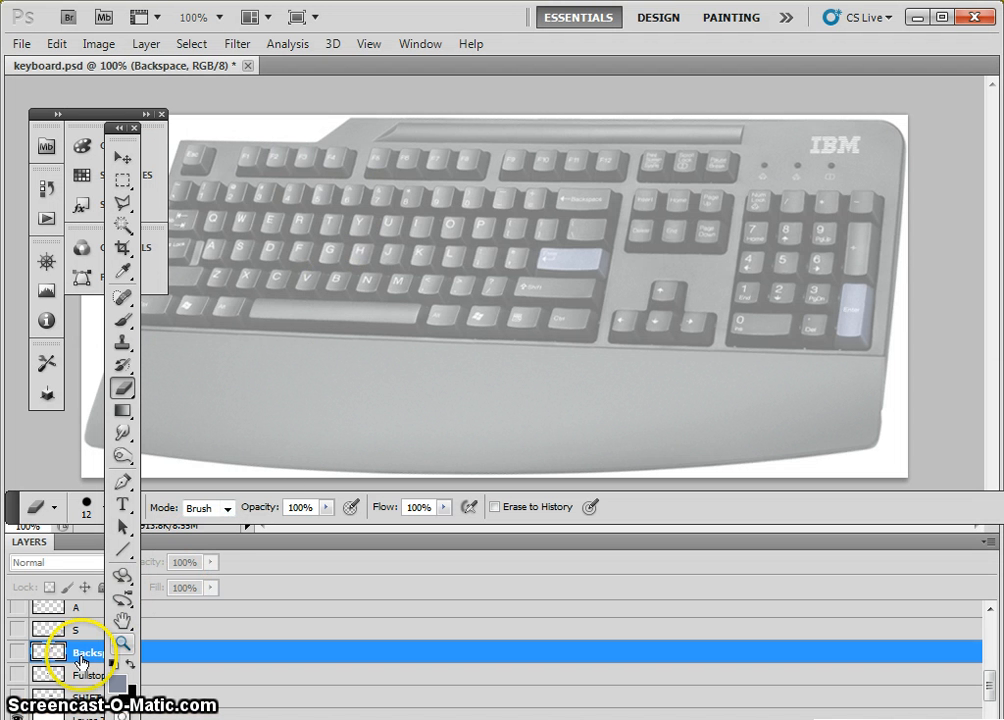
click(17, 652)
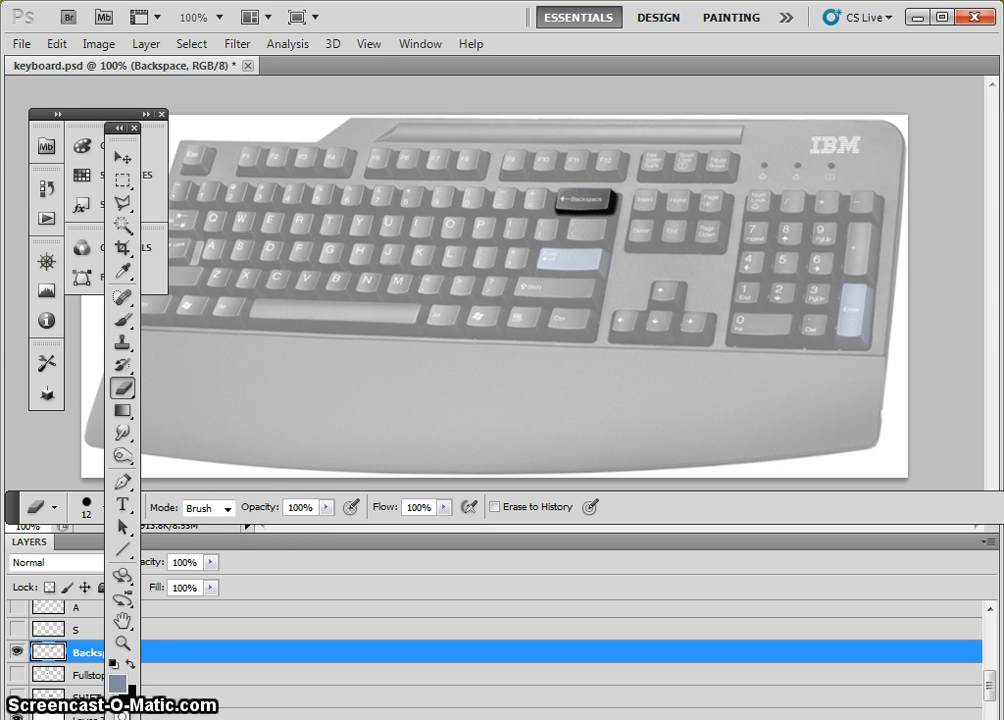
key(alt+Tab)
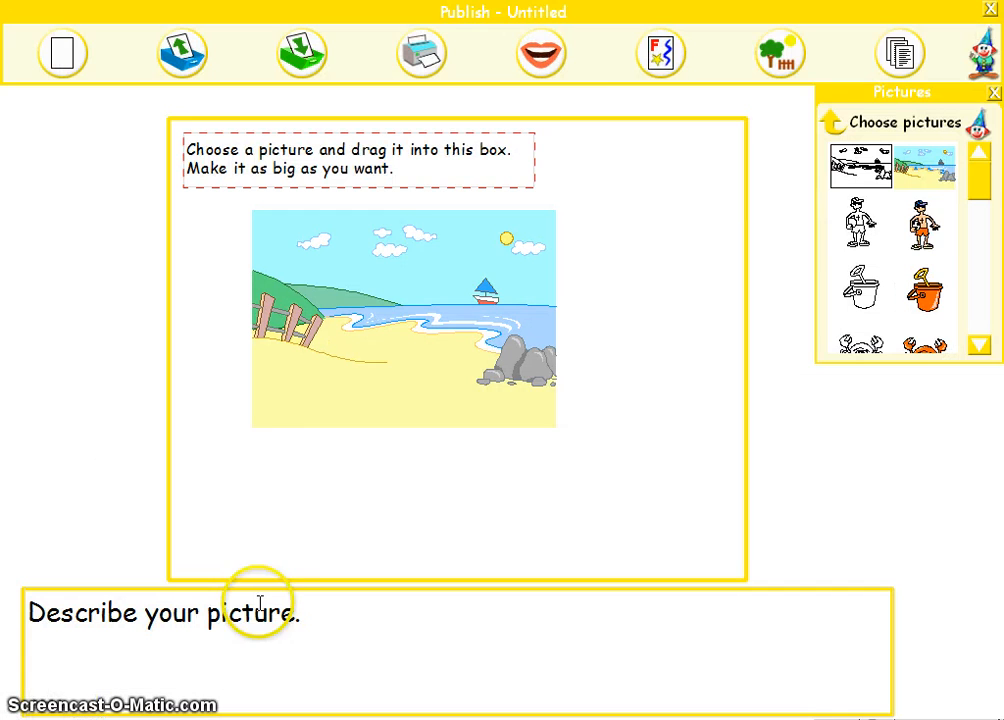
Step: Delete the instruction text and move the beach scene into the upper-left corner of the picture box
click(460, 177)
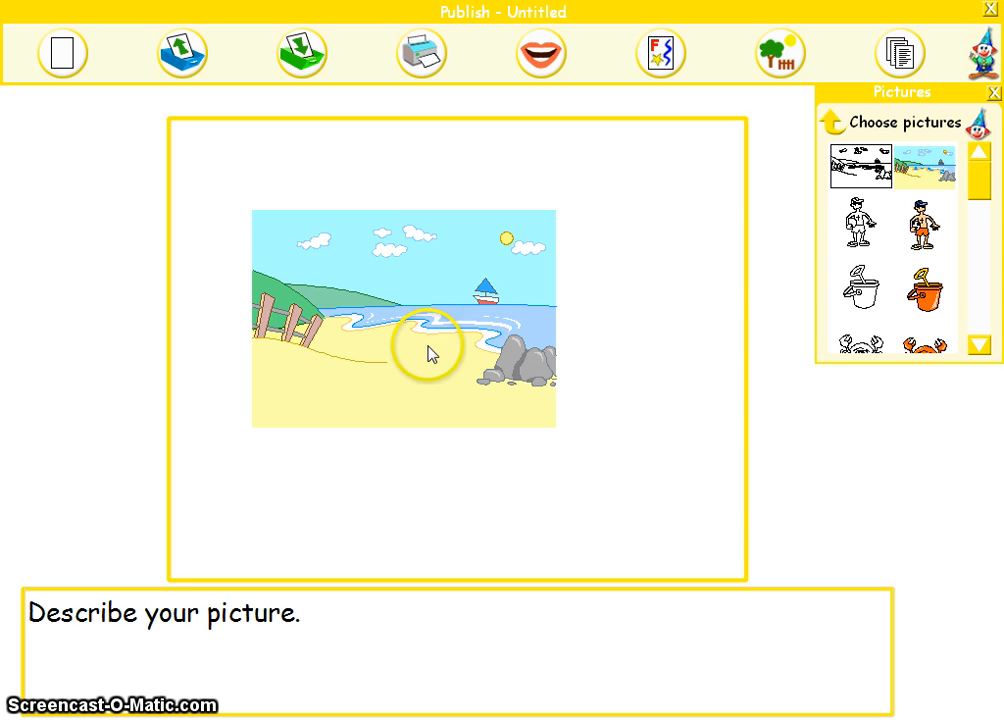
click(424, 377)
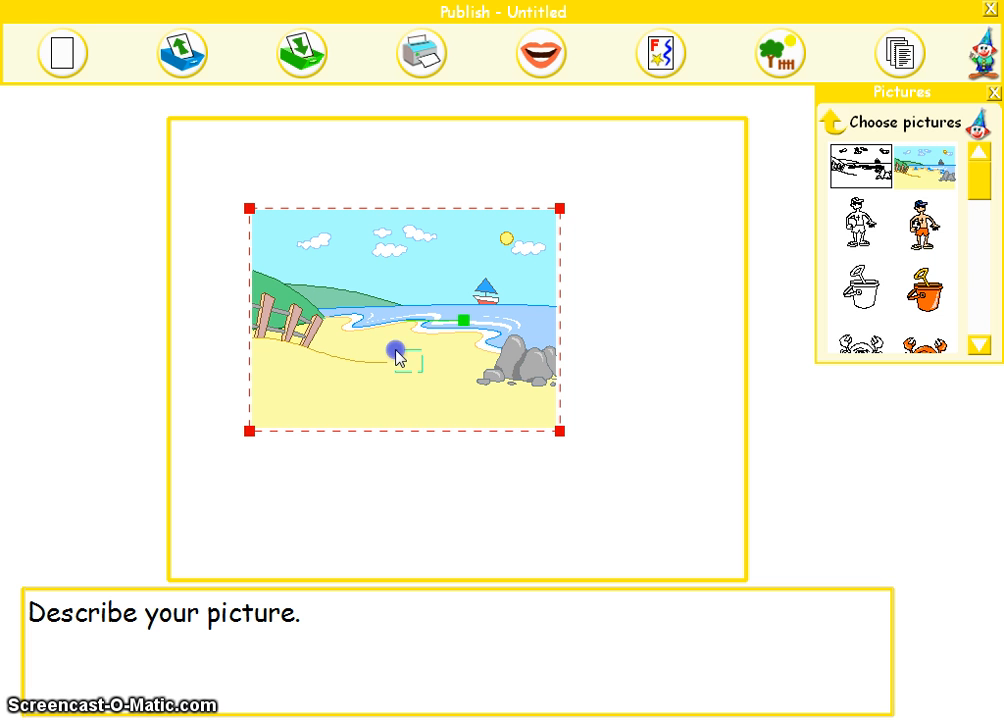
drag(379, 403, 301, 314)
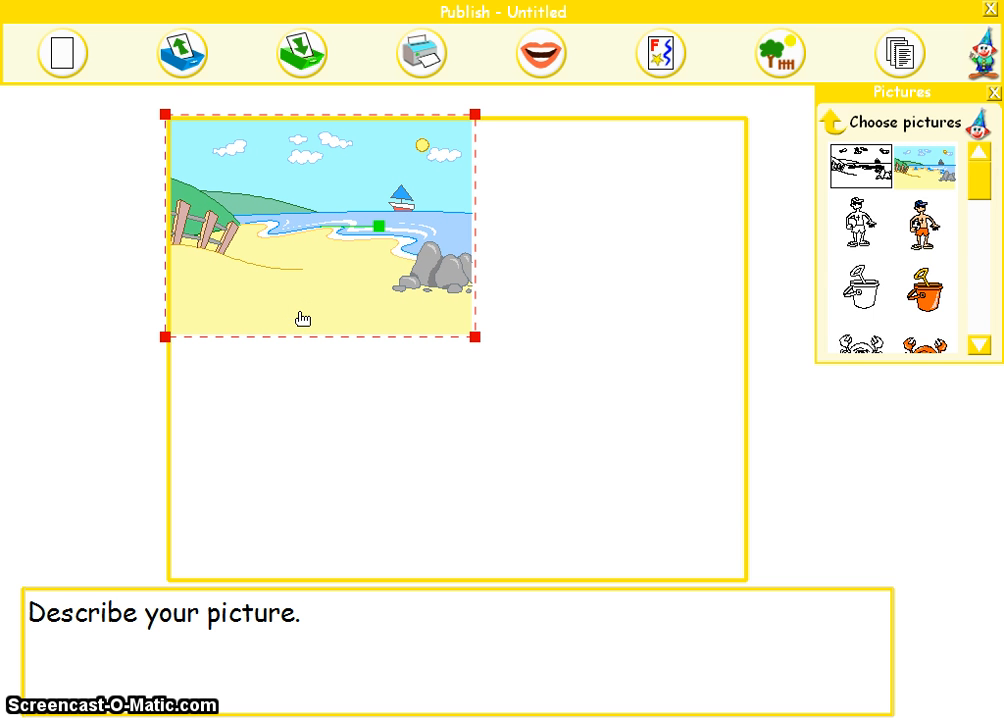
Step: Enlarge the beach scene from its lower-right corner until it spans the full width of the picture box
click(310, 301)
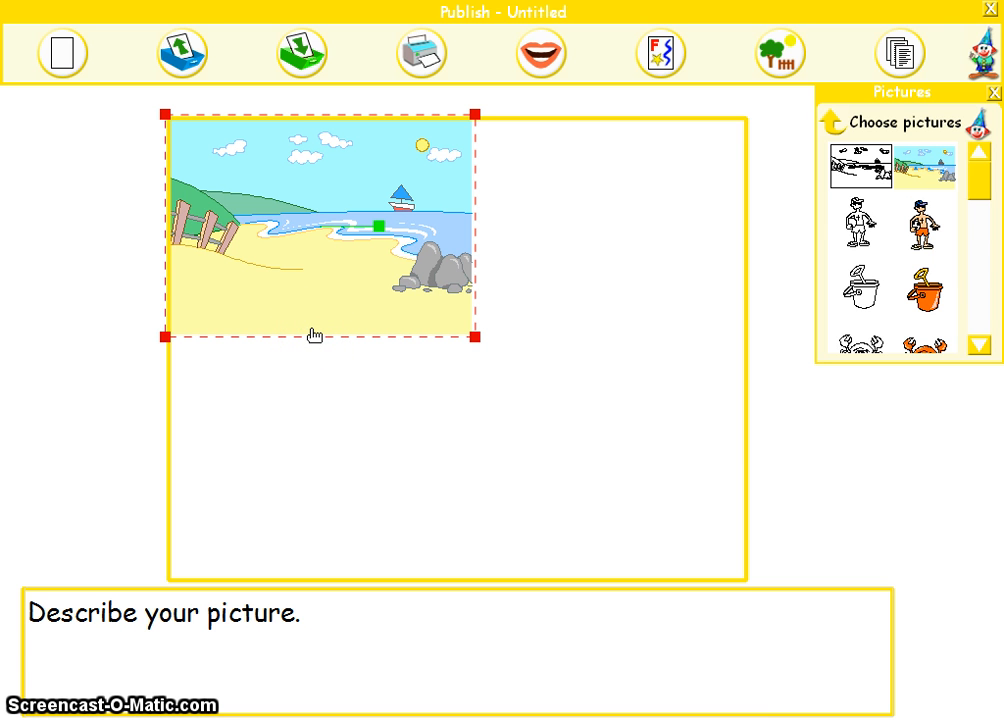
mouse_move(313, 333)
mouse_down()
mouse_move(390, 372)
mouse_move(335, 367)
mouse_move(314, 334)
mouse_up()
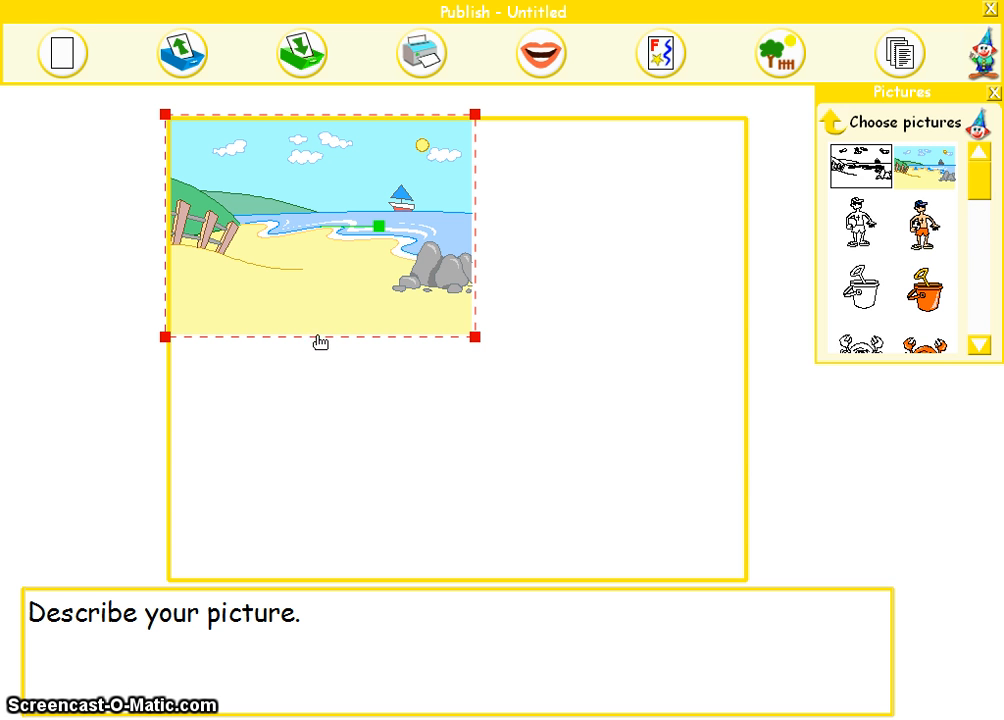
click(397, 336)
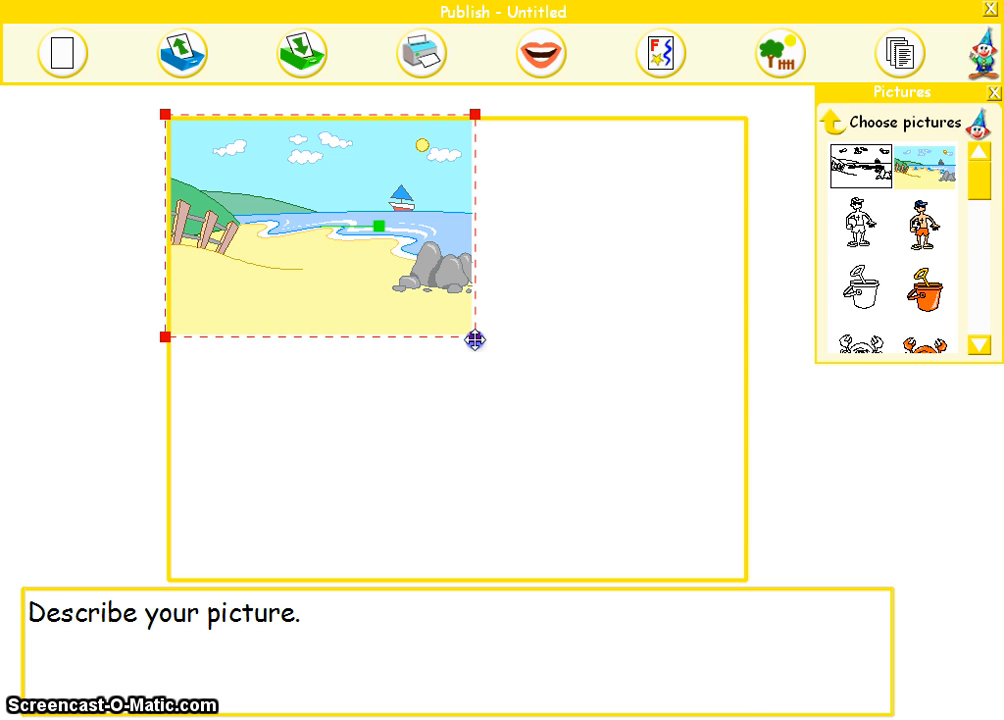
drag(475, 340, 751, 693)
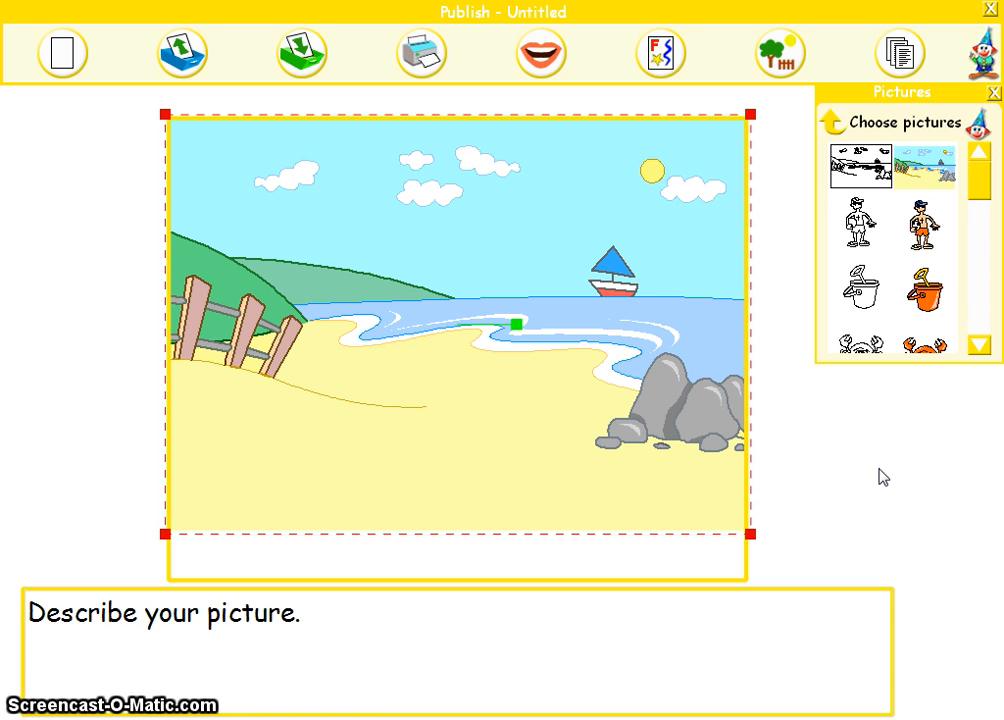
Step: Look through the seaside pictures and place the coloured boy with the football on the beach near the fence
click(980, 346)
click(980, 346)
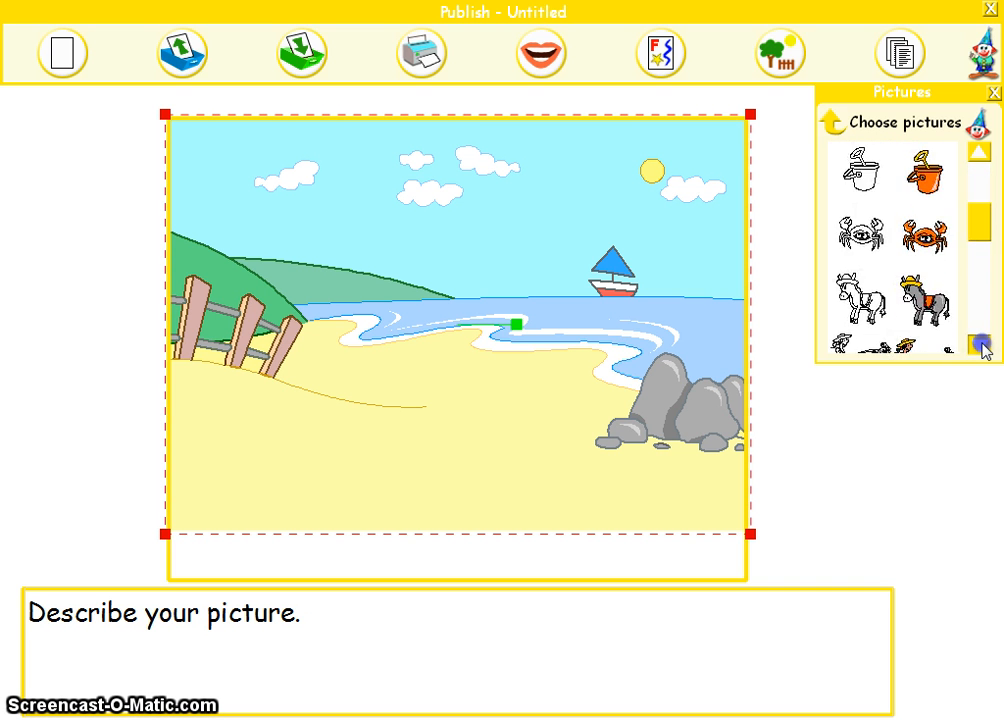
click(980, 346)
drag(979, 240, 983, 172)
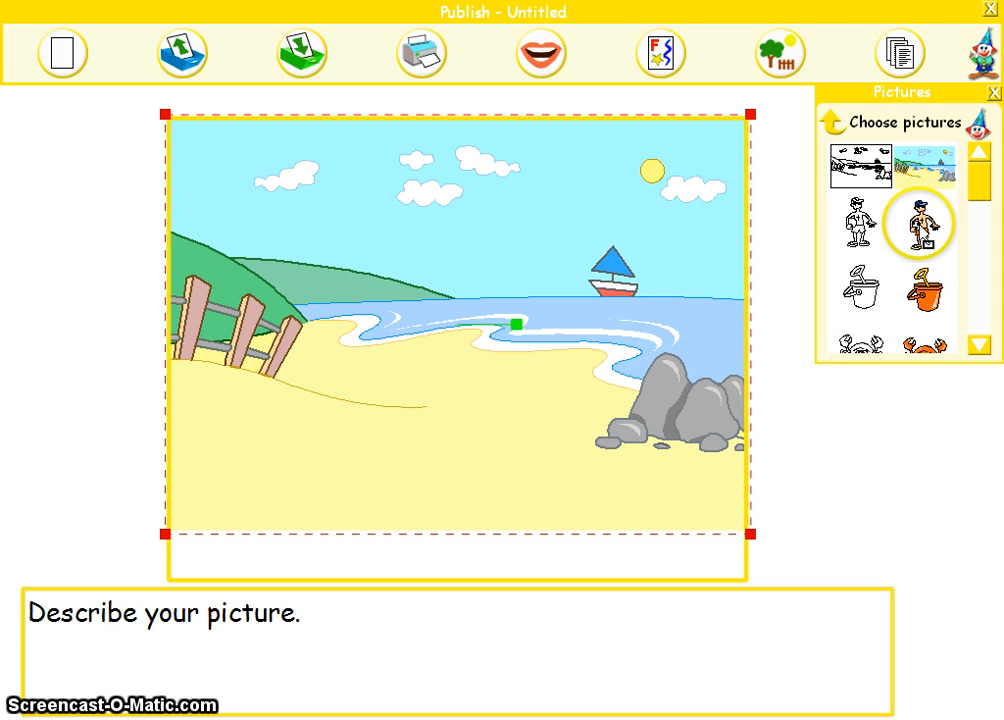
click(918, 222)
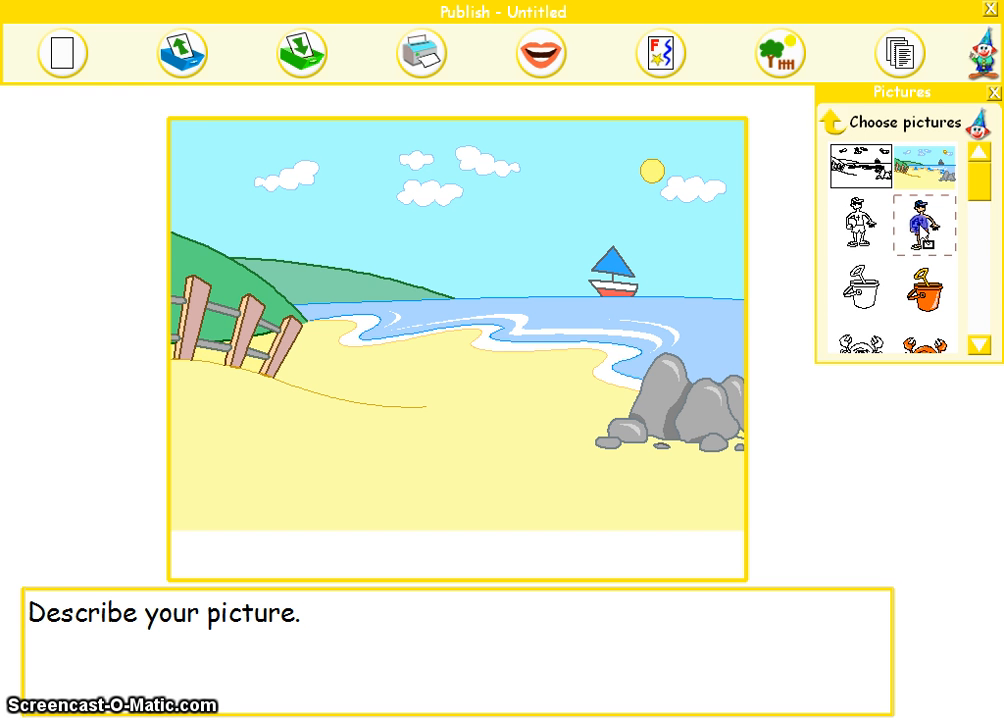
drag(919, 224, 293, 349)
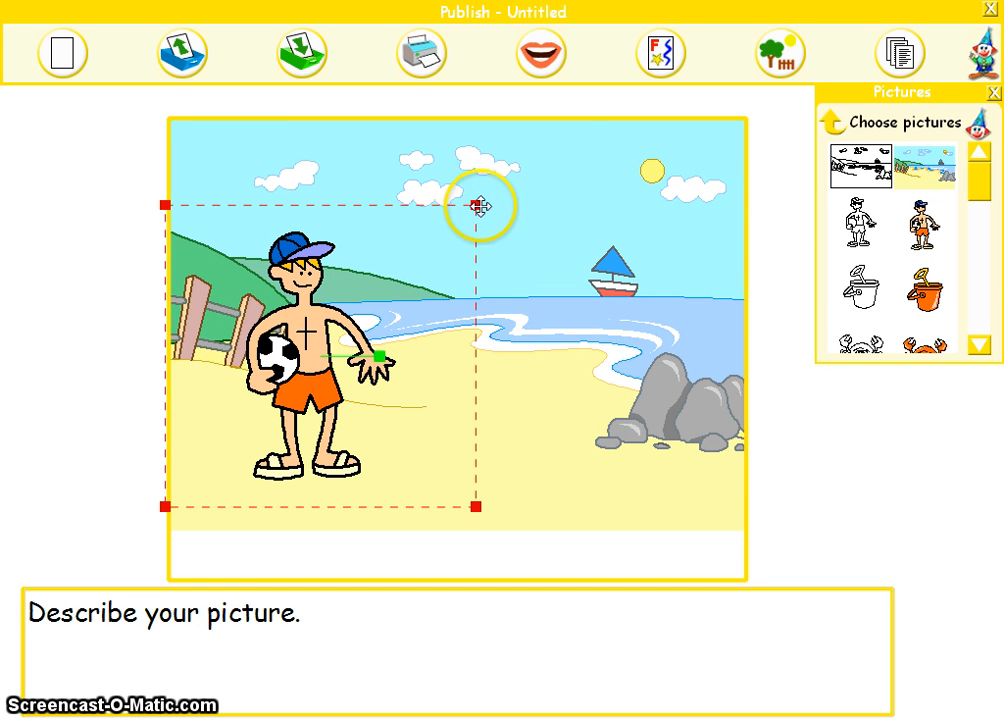
Step: Try the boy at a small size beside the rocks and at a large size in the middle of the scene
drag(478, 207, 273, 473)
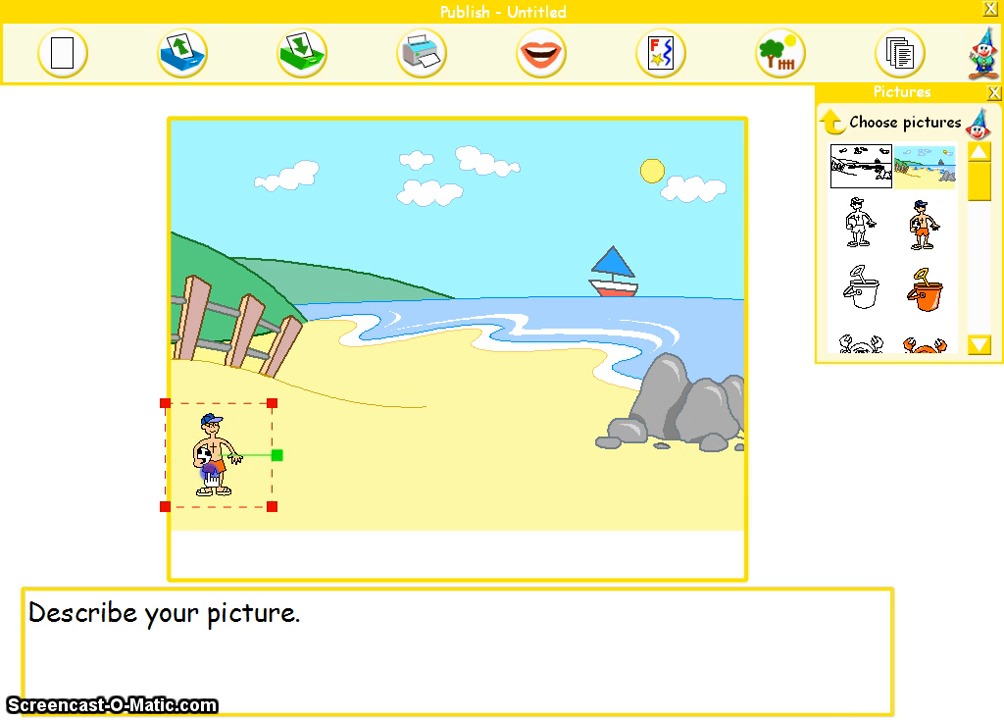
drag(210, 452, 620, 440)
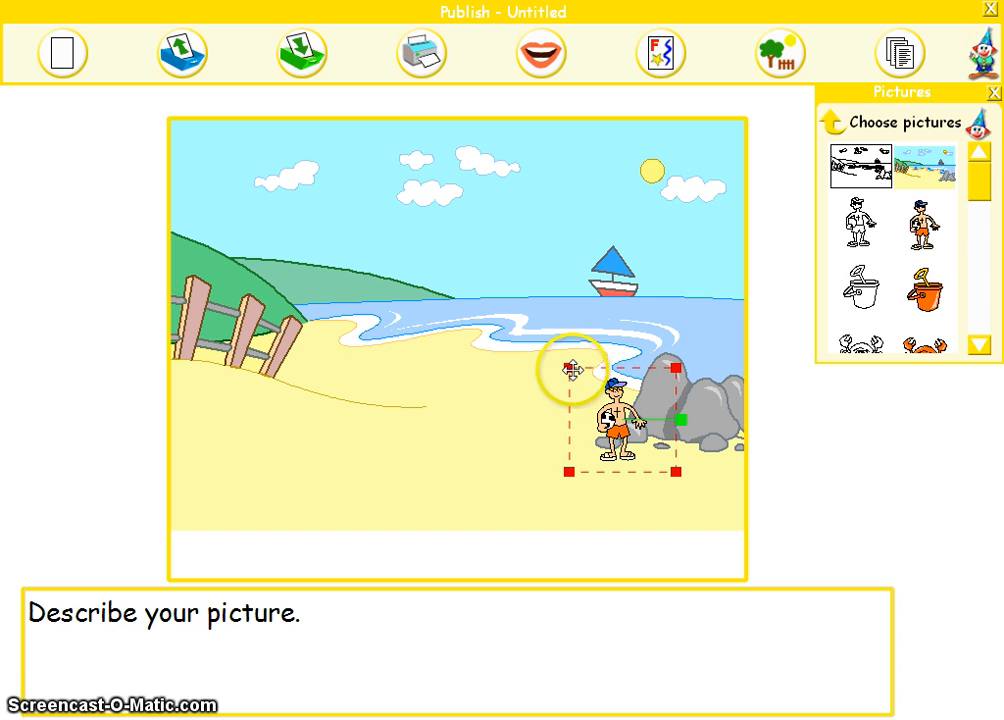
drag(569, 369, 246, 177)
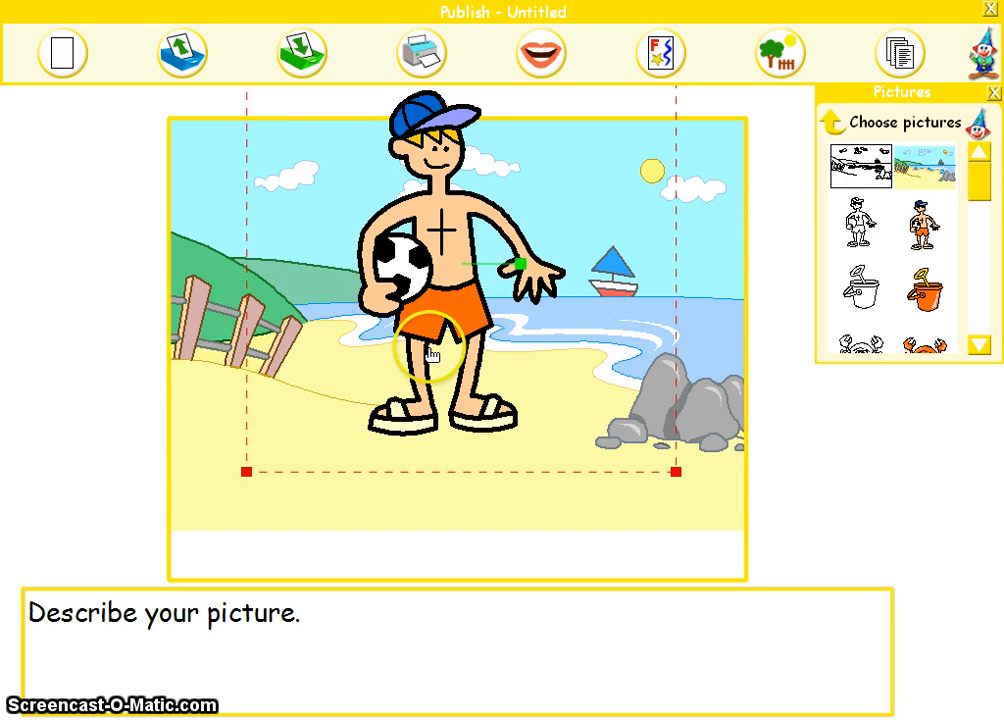
drag(488, 328, 518, 375)
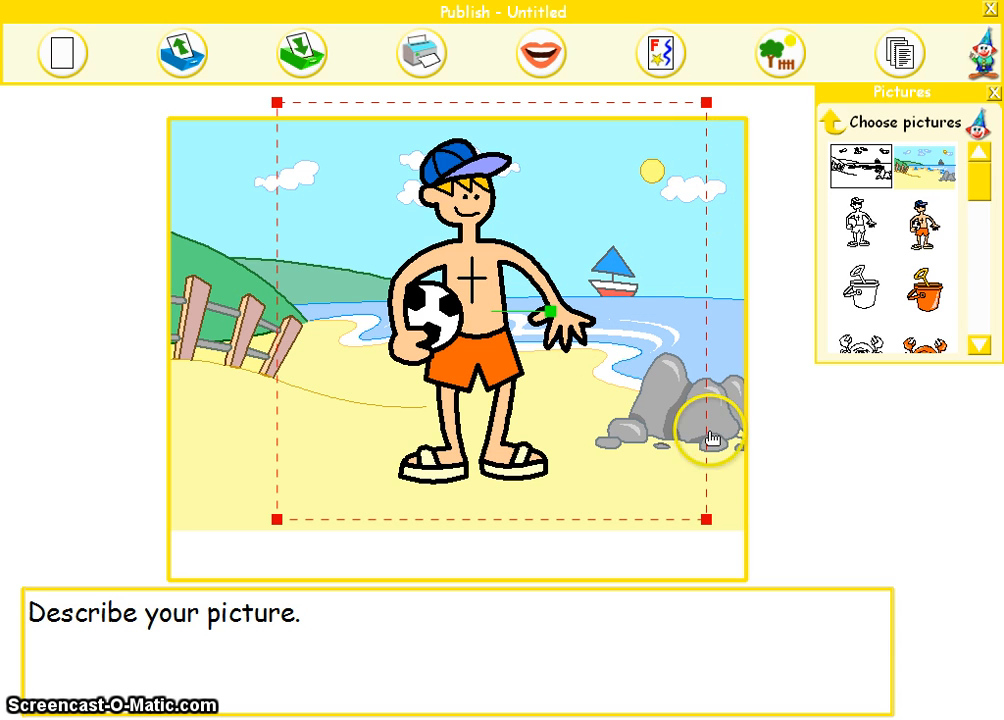
Step: Shrink the boy to a small figure standing on the sand near the lower edge of the beach scene
drag(706, 102, 520, 282)
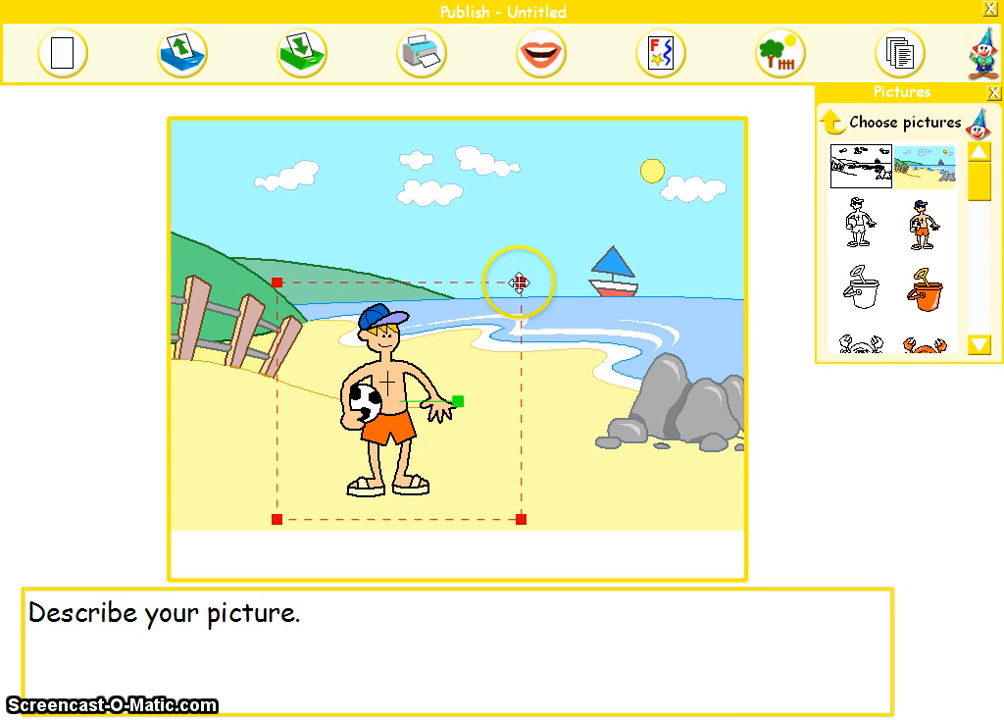
drag(519, 284, 376, 434)
click(306, 474)
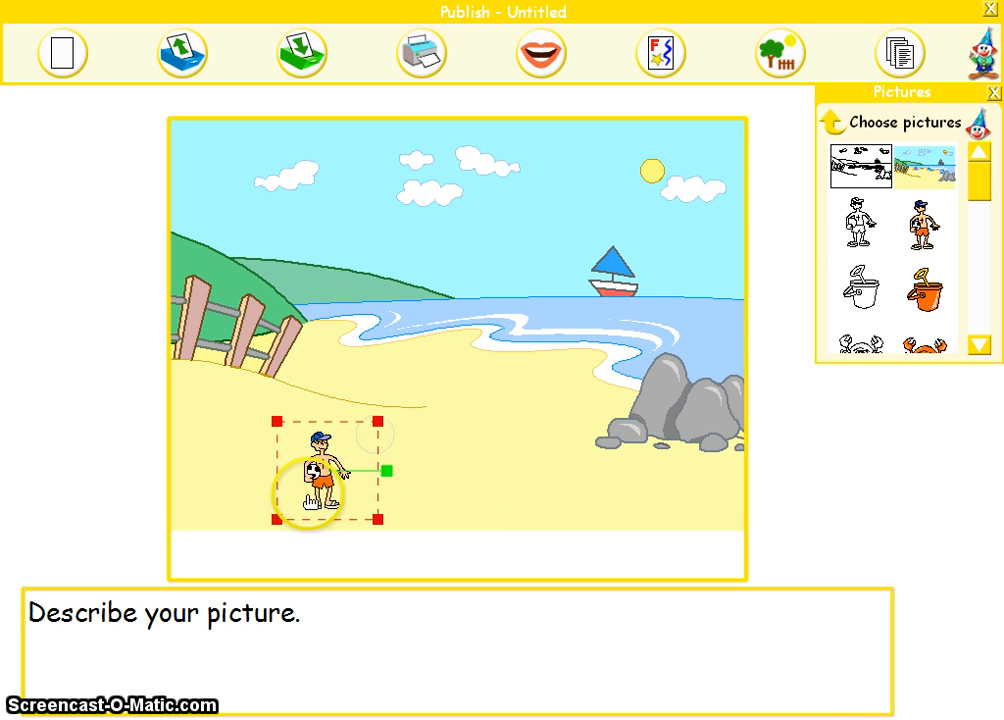
Step: Try the boy as an even smaller, distant figure standing beside the fence near the shoreline
drag(318, 490, 319, 322)
click(381, 271)
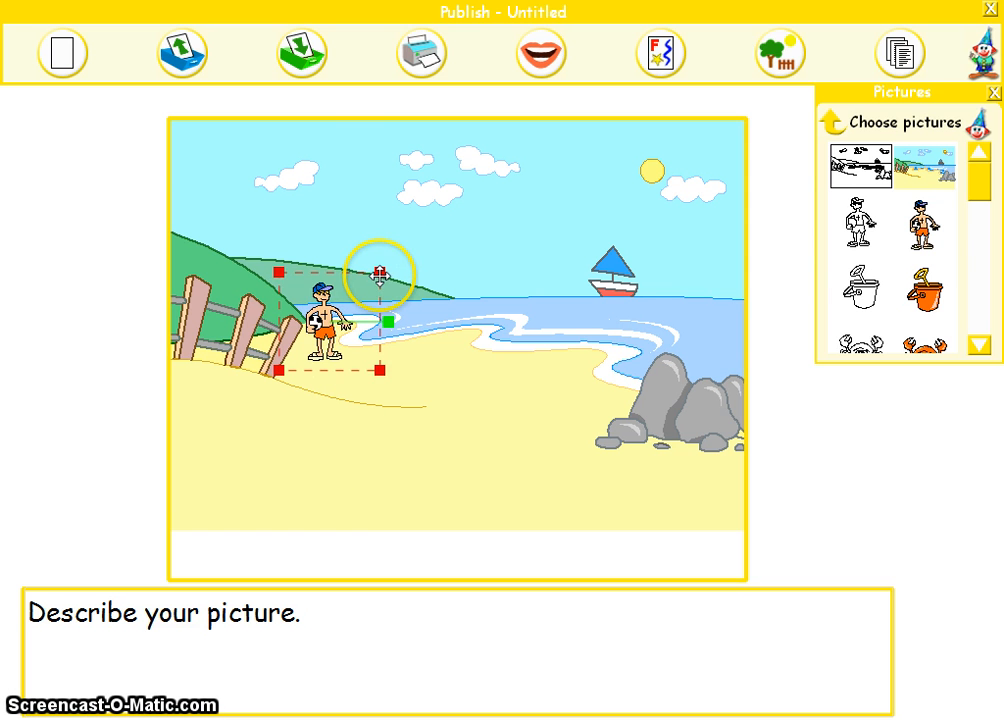
drag(371, 281, 359, 298)
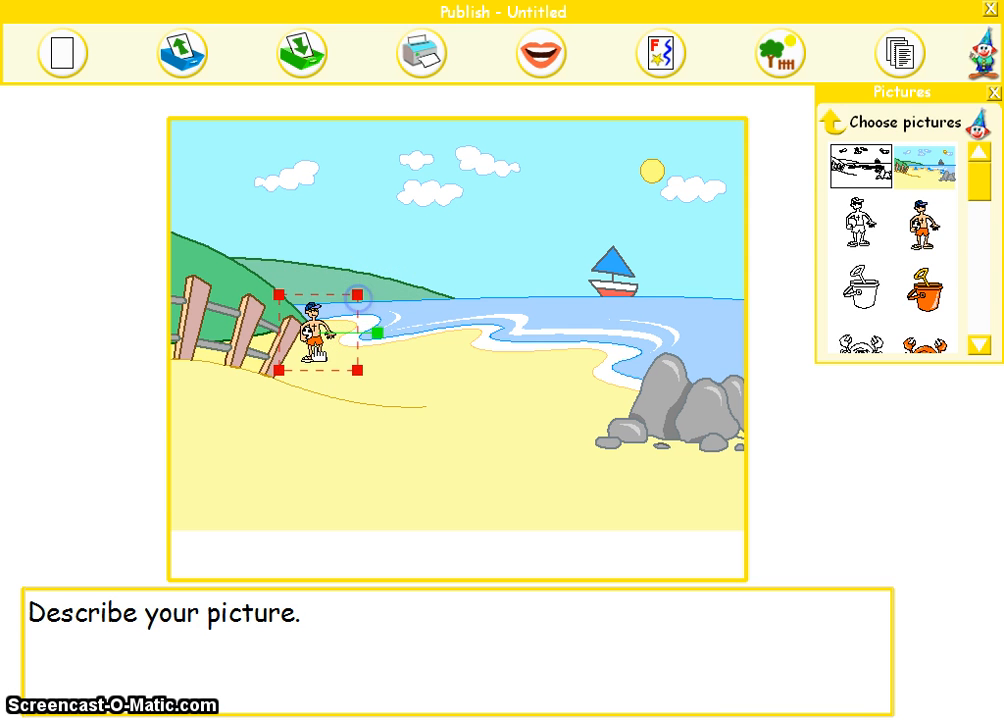
Step: Bring the boy to the foreground sand, enlarge him to about half the scene's height and position him in front of the fence
drag(316, 344, 275, 496)
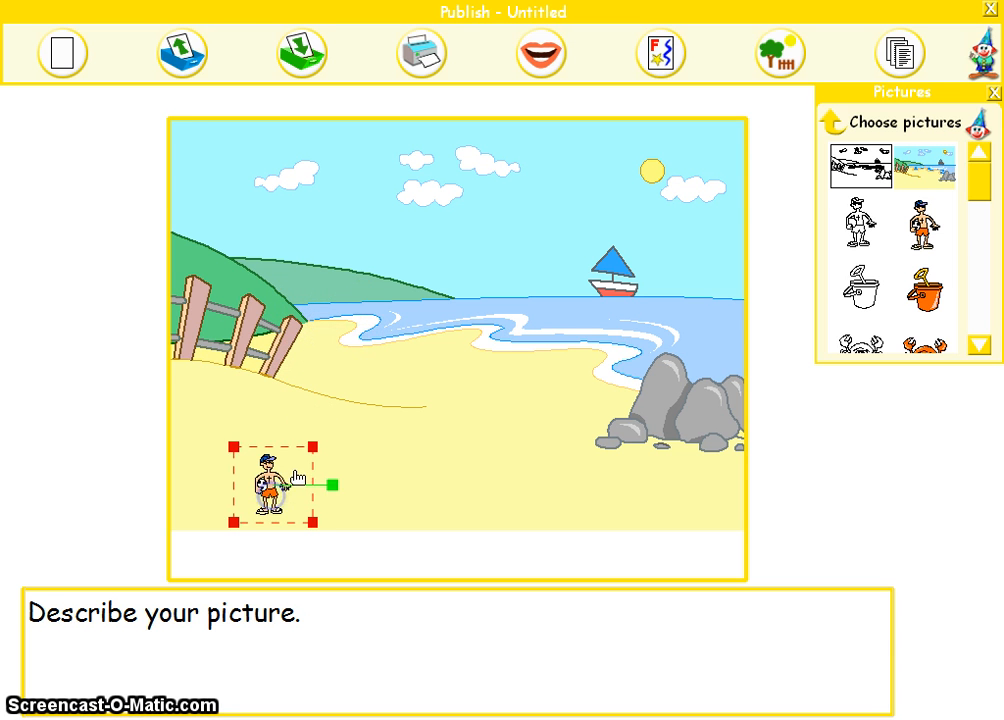
drag(312, 450, 477, 184)
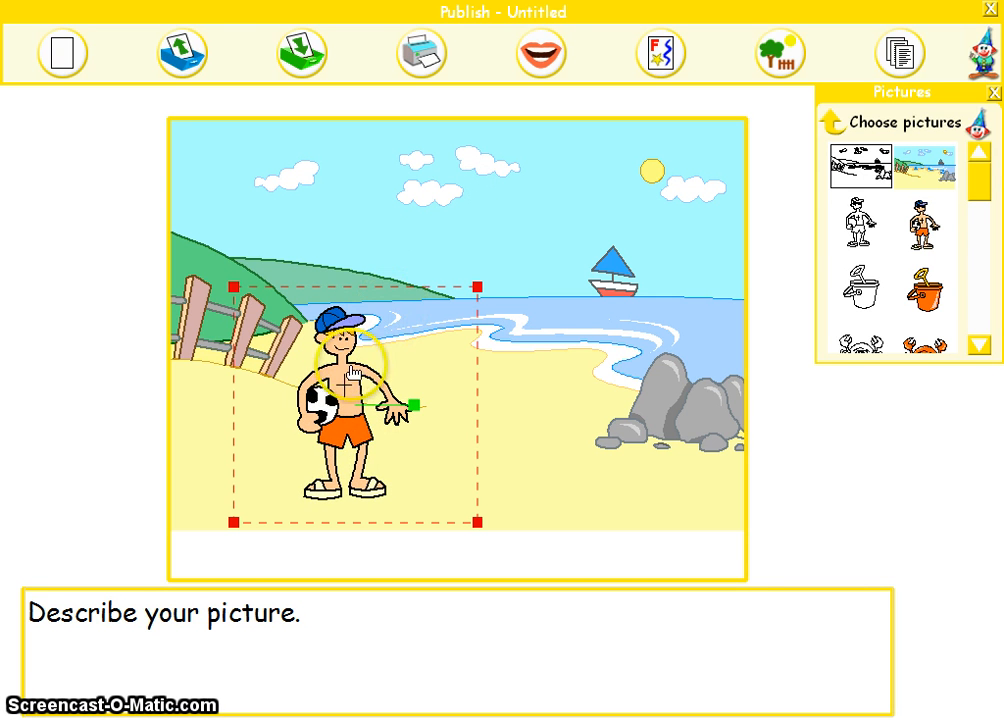
drag(295, 377, 276, 385)
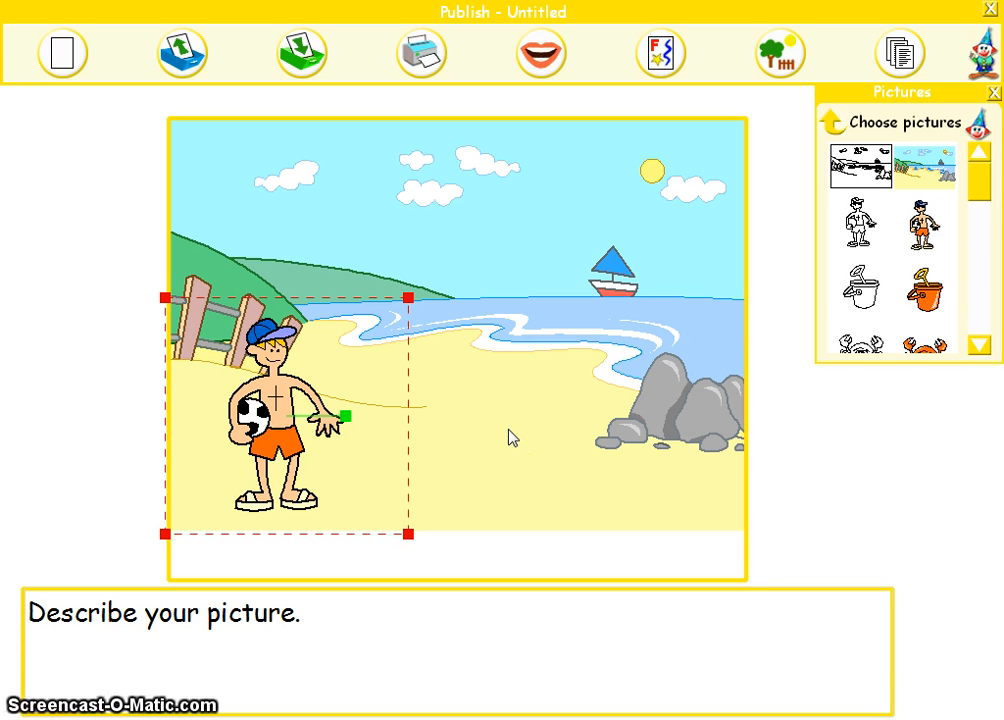
Step: Place the coloured girl holding a crab in a net mid-beach and shrink her to about the boy's height
click(977, 345)
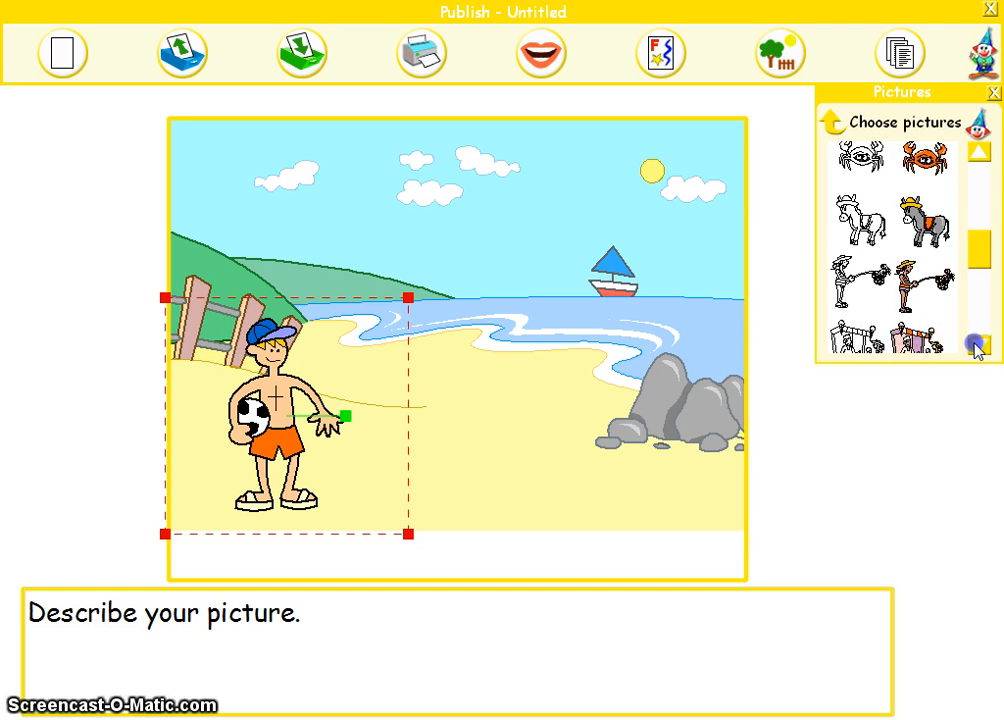
click(914, 288)
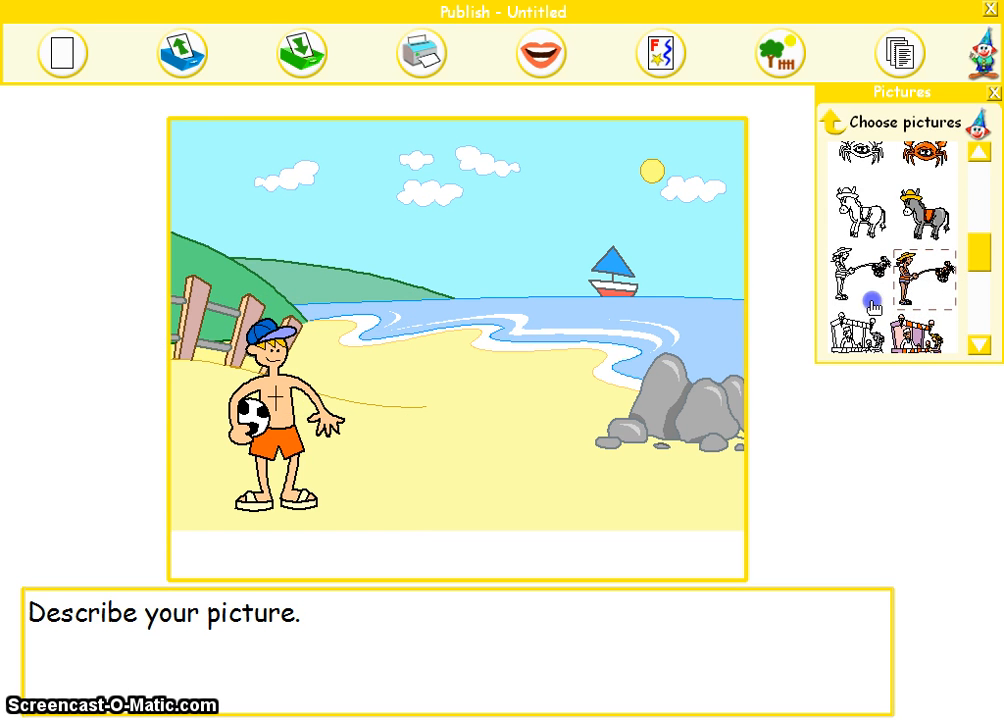
drag(872, 301, 445, 372)
click(527, 376)
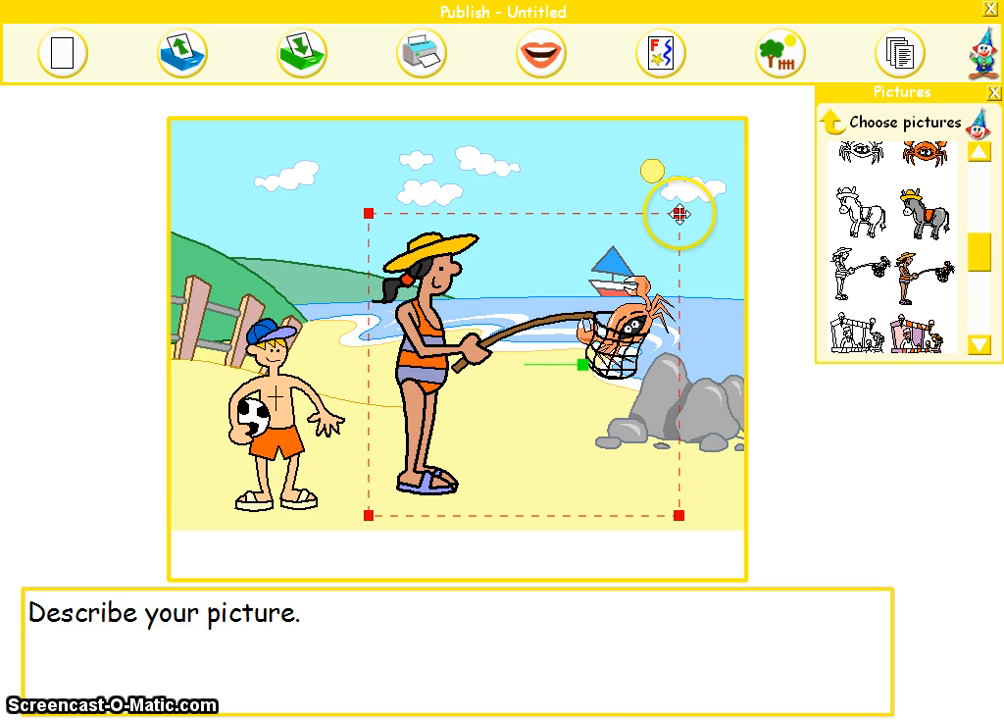
drag(679, 214, 576, 319)
click(576, 318)
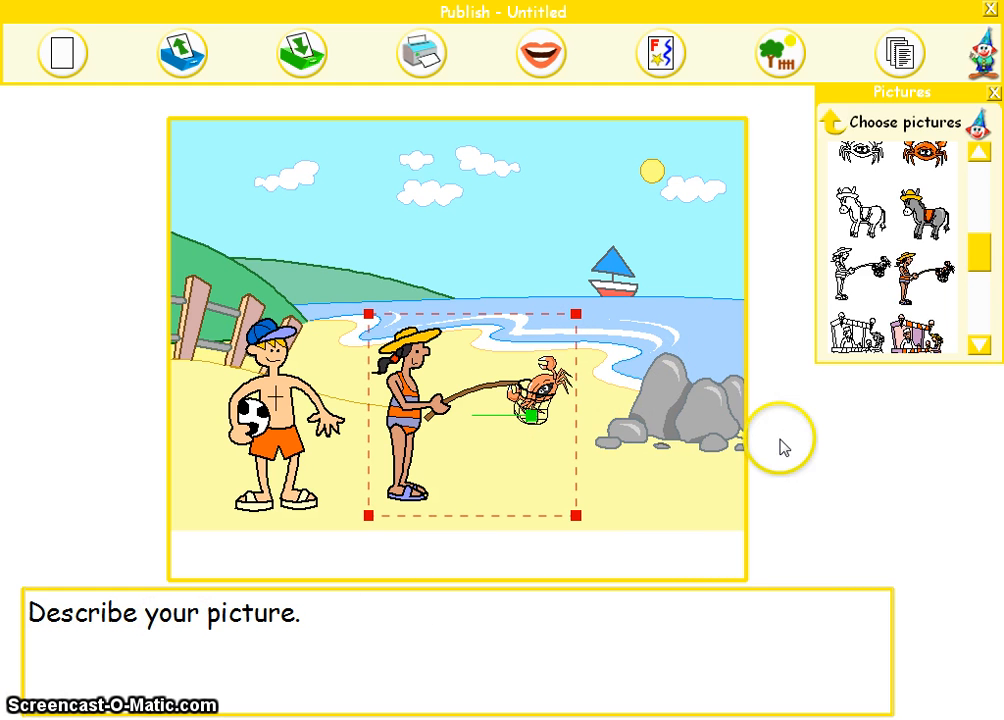
Step: Add the coloured rock pool with seaweed and shells, shrink it slightly and position it over the beach scene's grey rocks
click(976, 347)
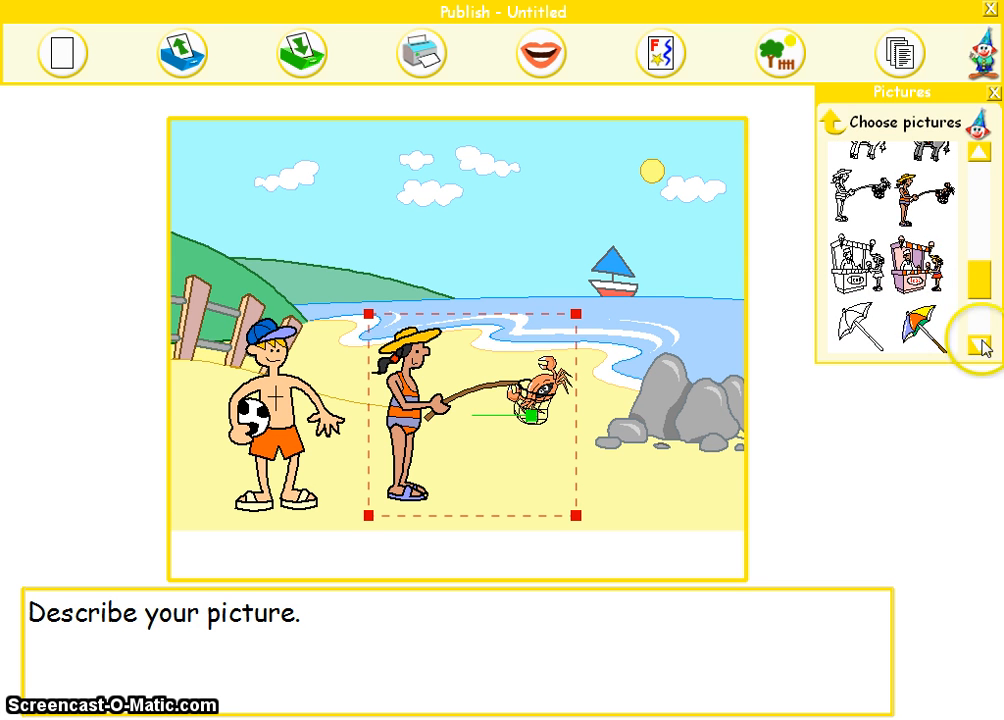
click(979, 343)
drag(938, 324, 656, 427)
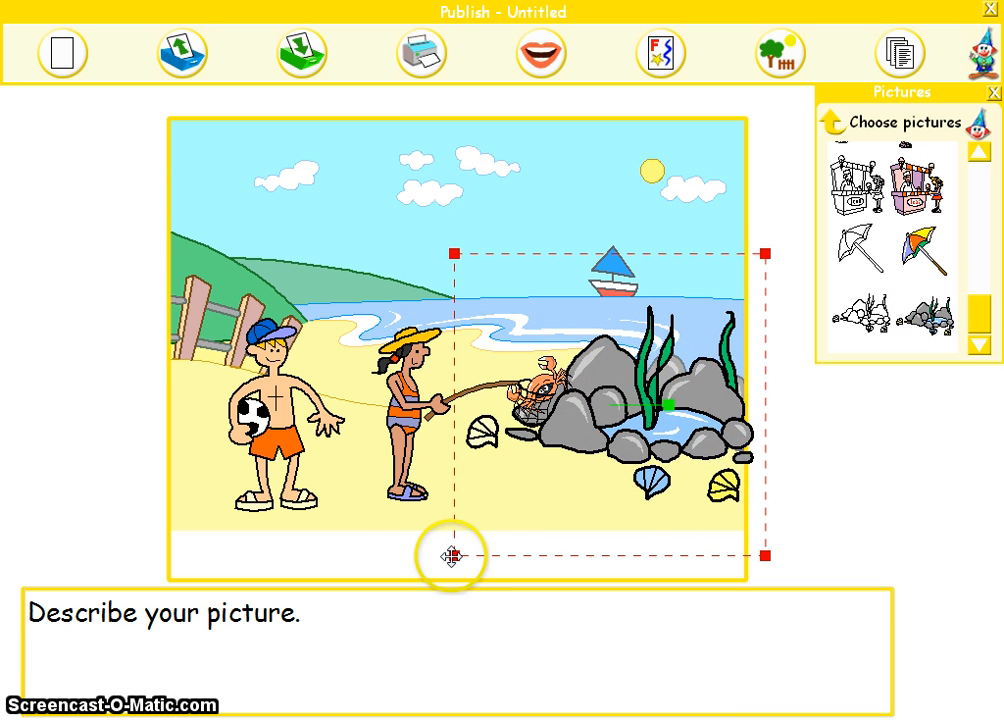
drag(452, 556, 496, 538)
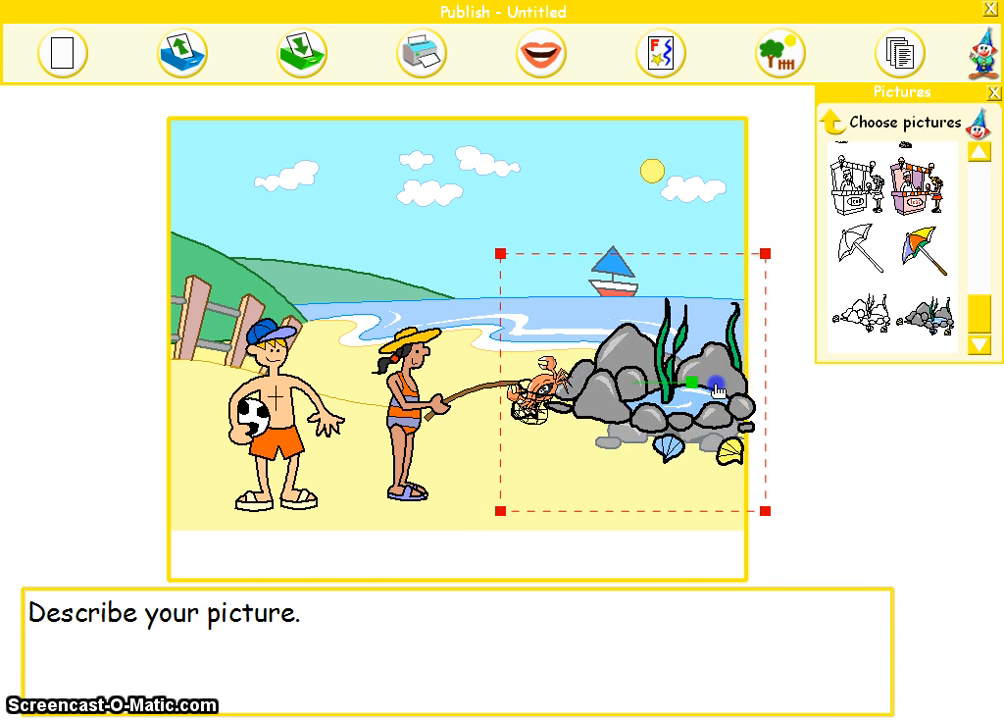
mouse_move(716, 387)
mouse_down()
mouse_move(702, 398)
mouse_move(710, 407)
mouse_up()
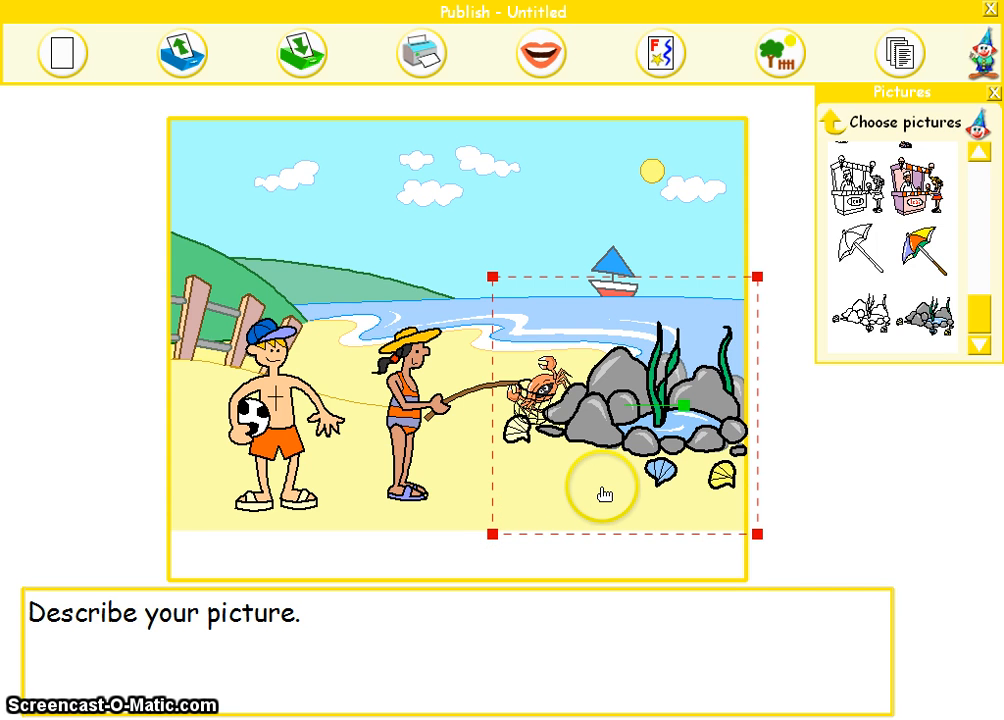
click(603, 493)
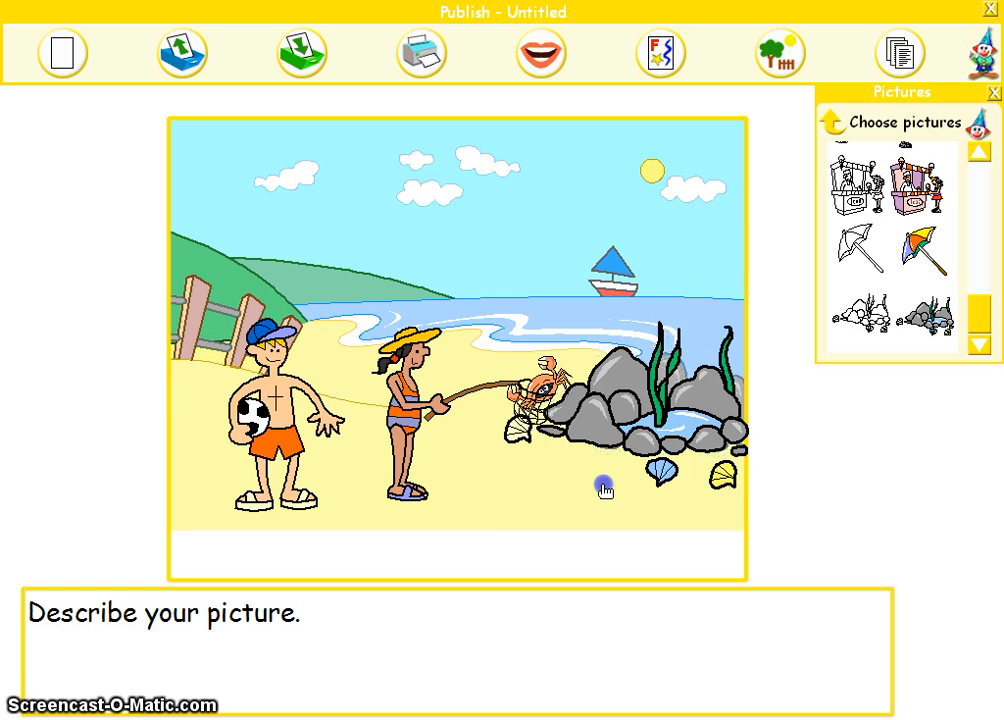
click(604, 489)
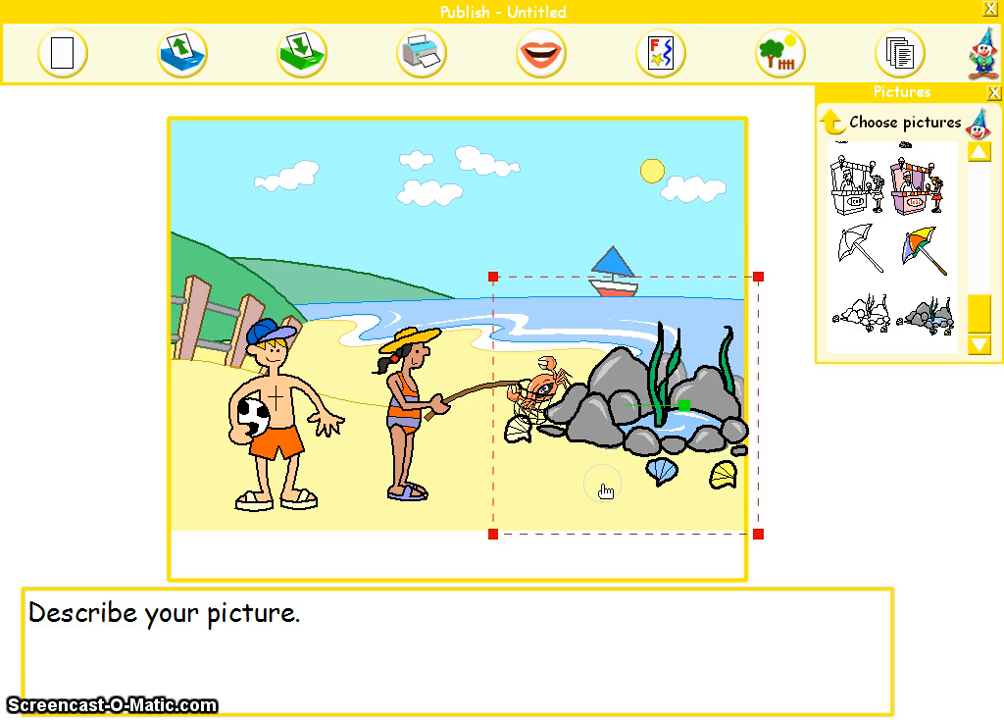
Step: Move the girl closer to the rock pool so that her net and crab overlap its rocks
click(413, 412)
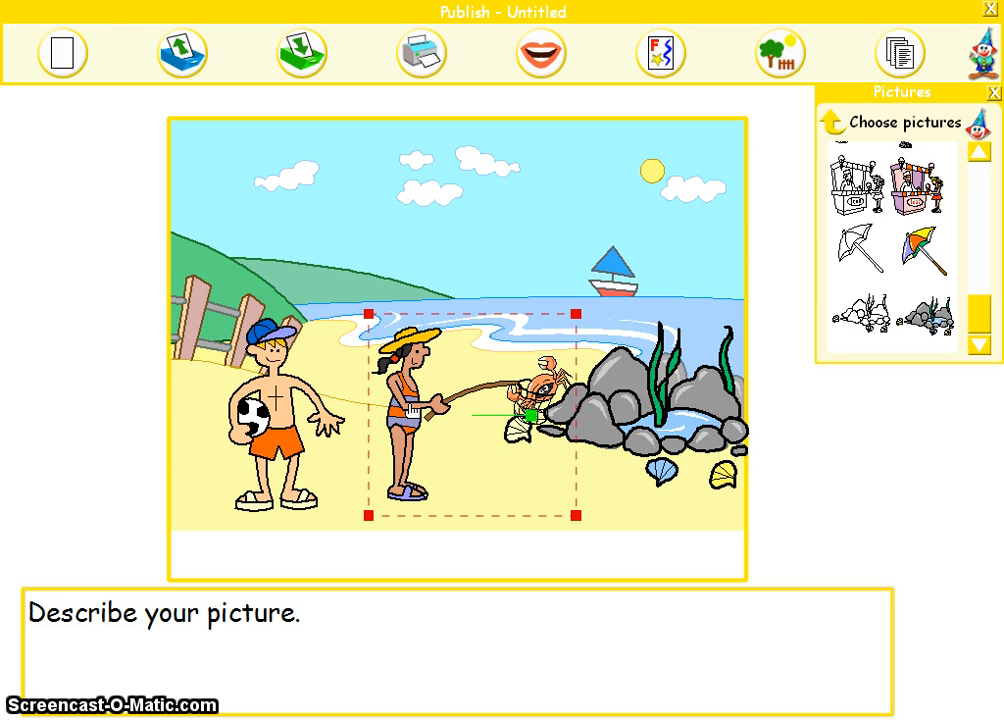
drag(413, 412, 489, 407)
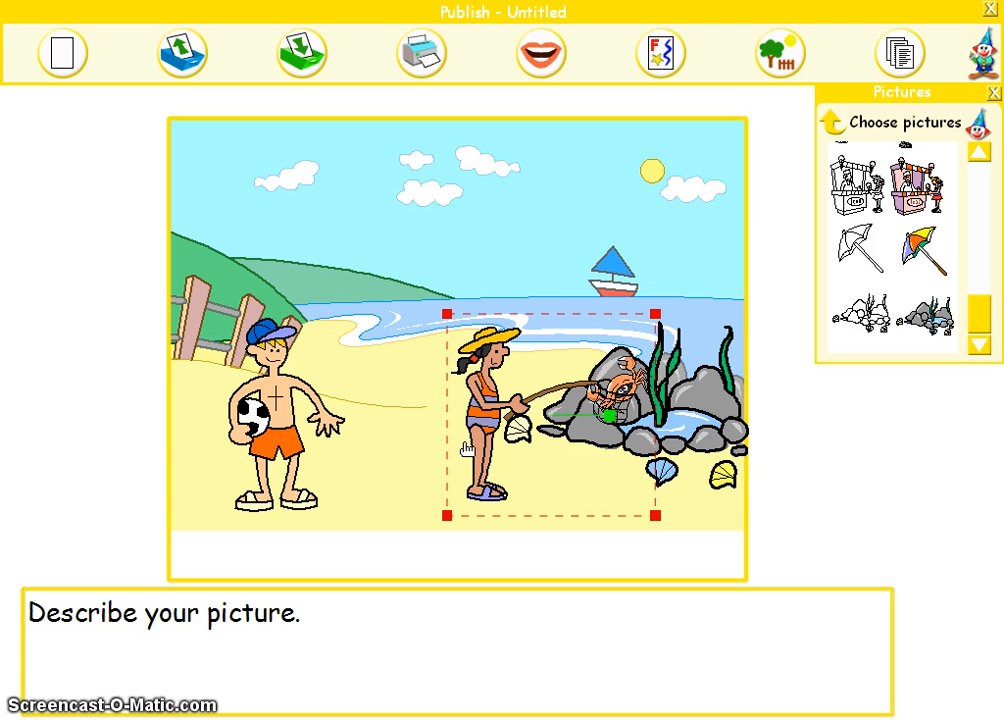
Step: Start editing the "Describe your picture." text beneath the seaside scene
click(195, 612)
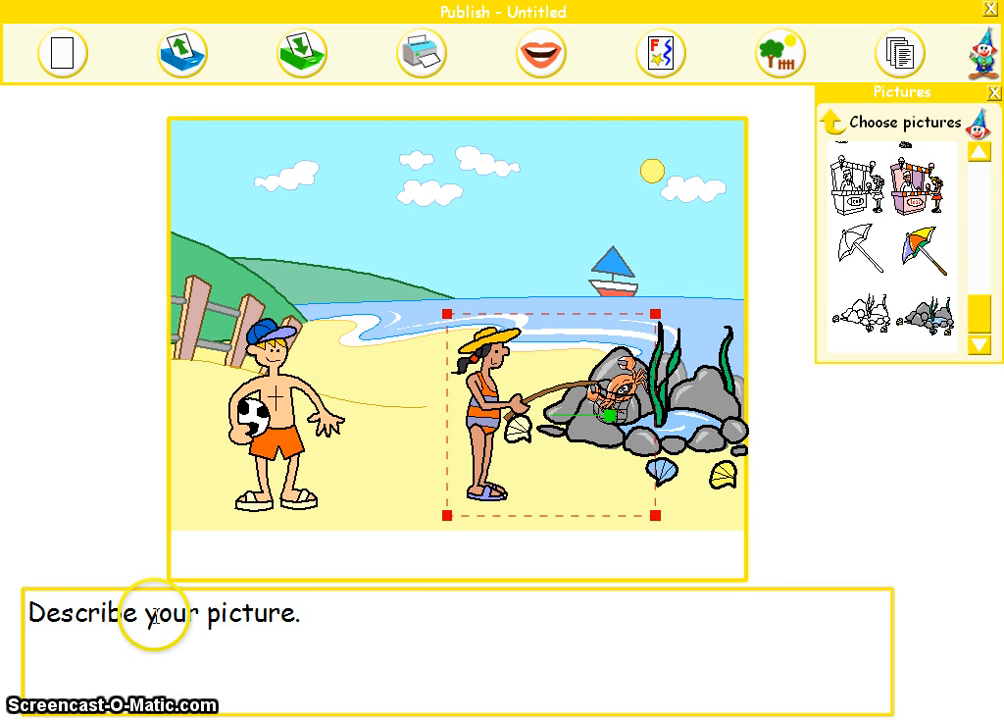
click(99, 615)
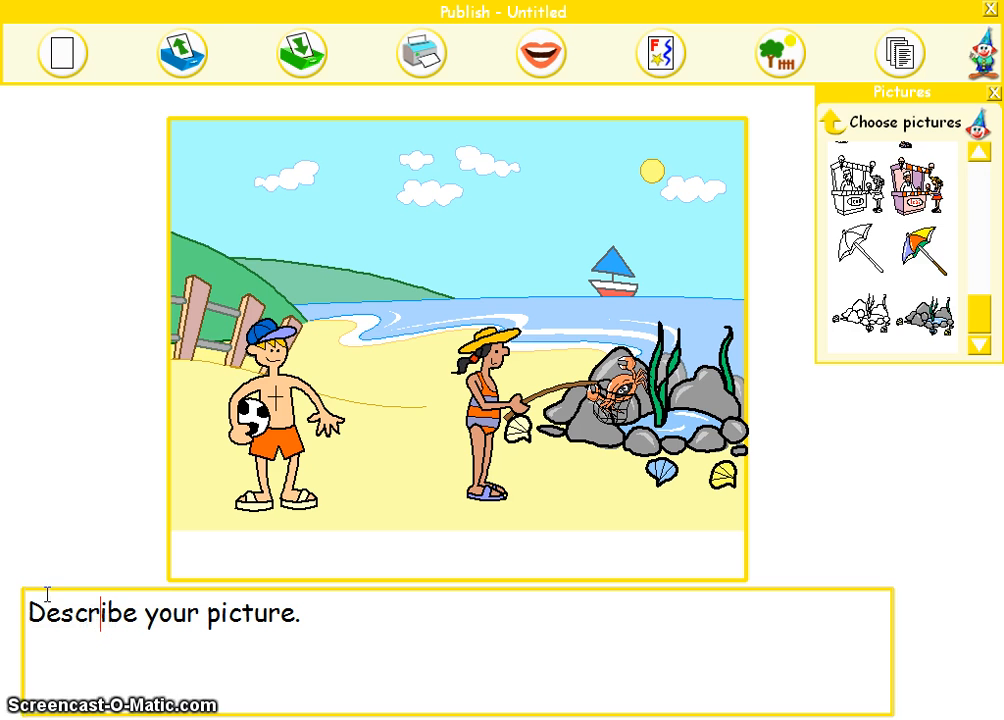